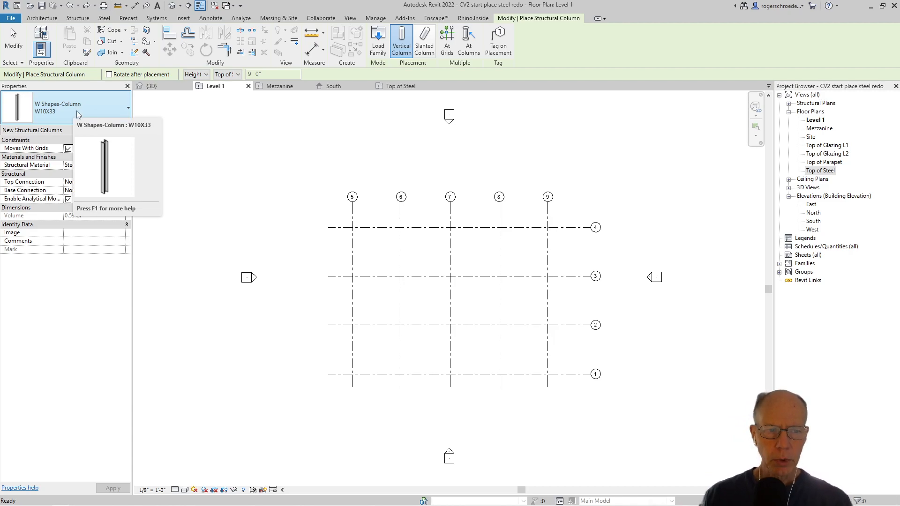
- Start loading a column family and browse the English-Imperial library to the Steel folder under Structural Columns
left_click(77, 107)
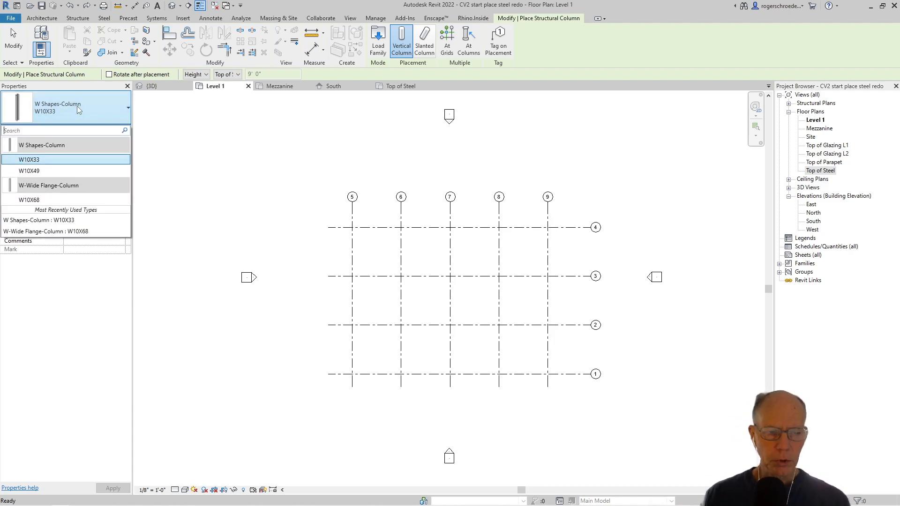
left_click(77, 106)
left_click(376, 50)
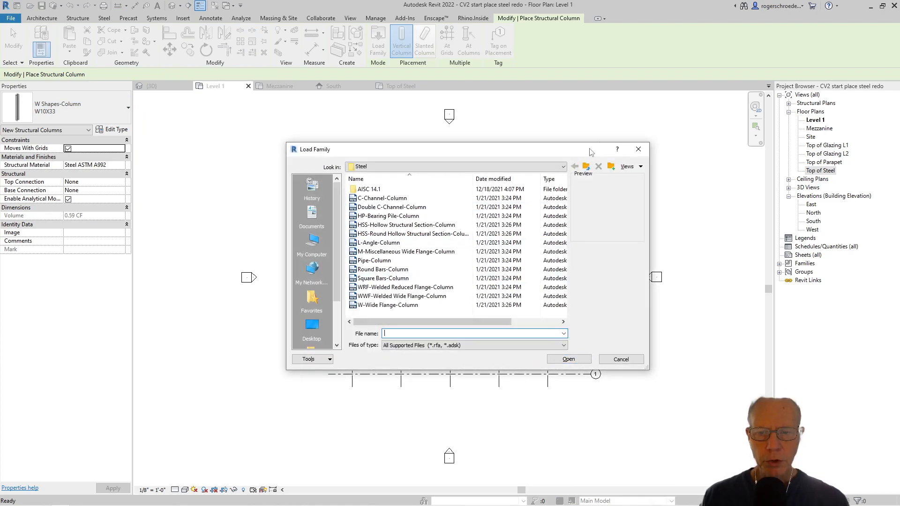
left_click(541, 168)
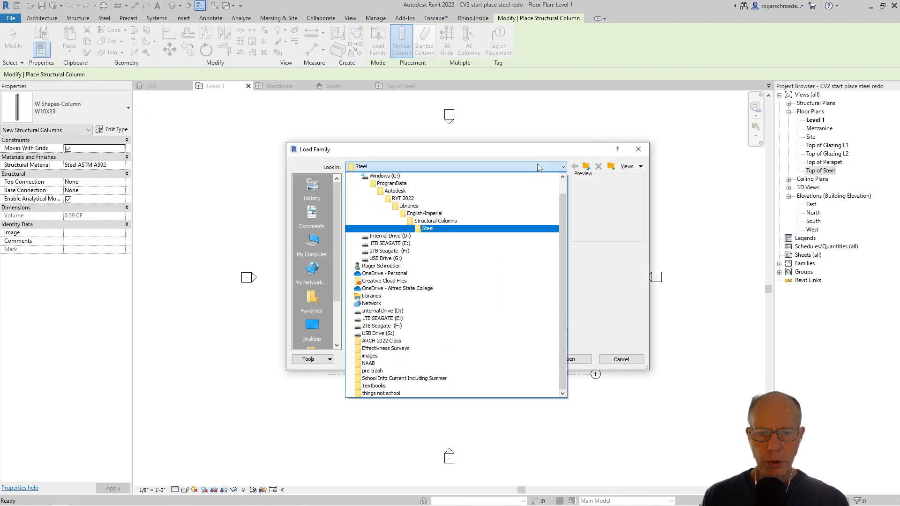
left_click(417, 213)
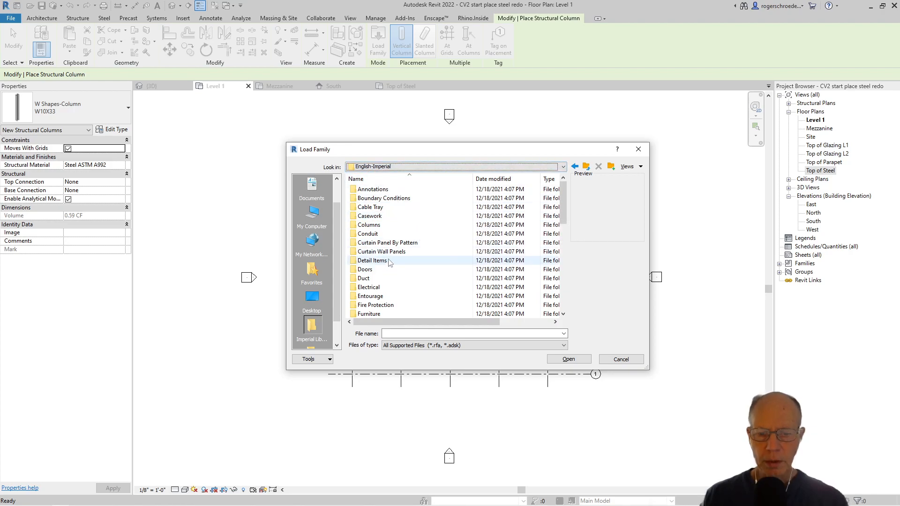
scroll(383, 266, "down", 8)
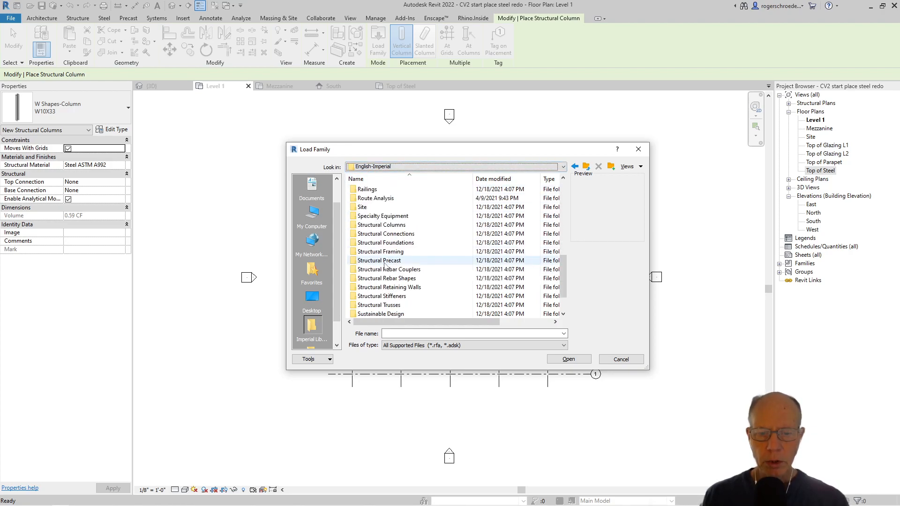
left_click(388, 227)
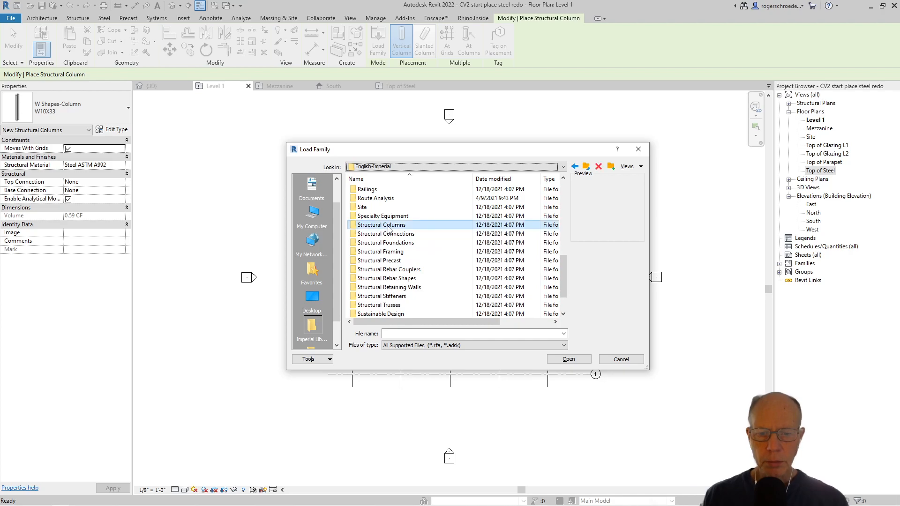
double_click(365, 227)
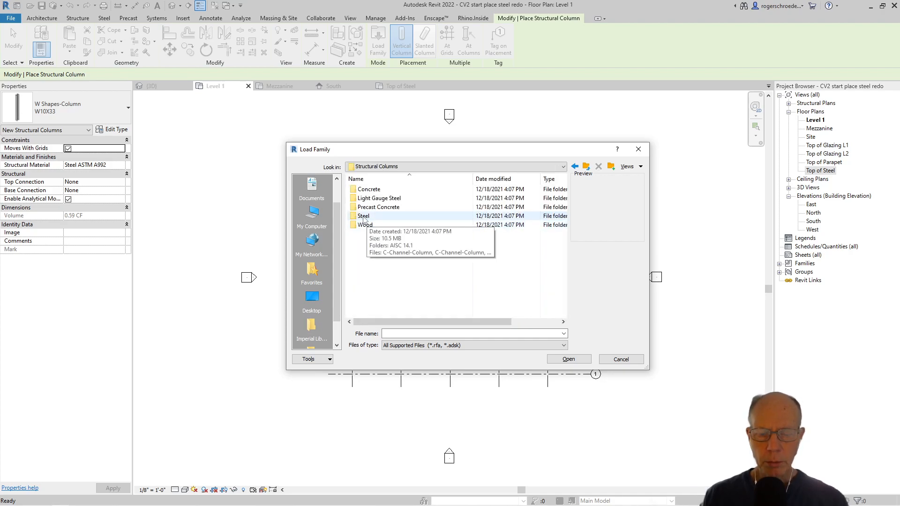
double_click(364, 216)
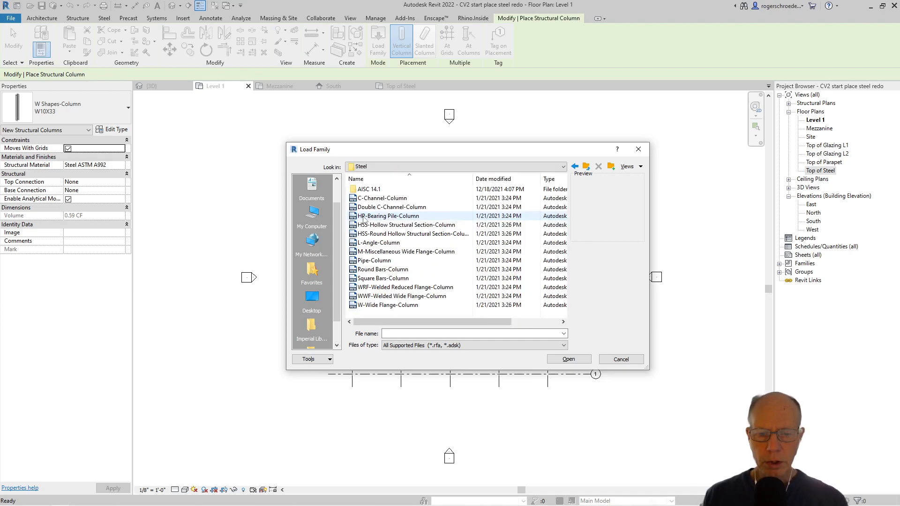
- Load the W36X282 type from the W-Wide Flange-Column family into the project
double_click(376, 306)
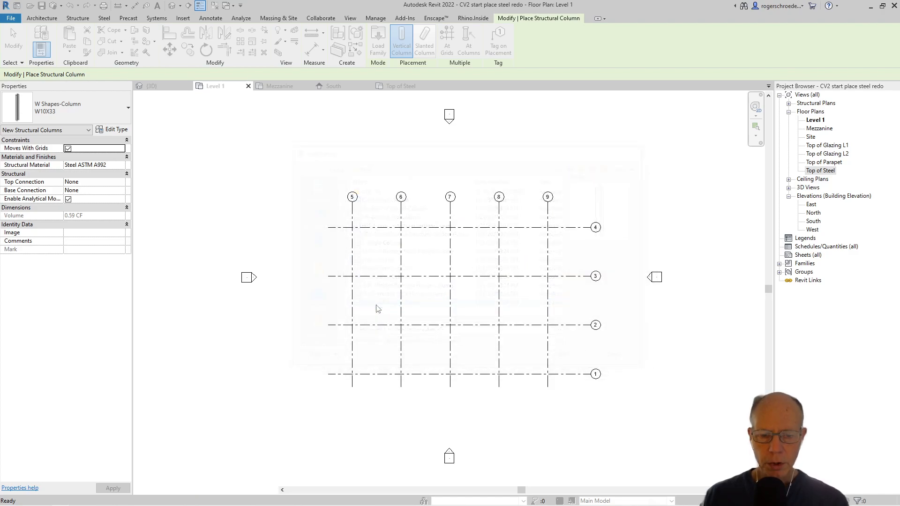
scroll(413, 255, "down", 9)
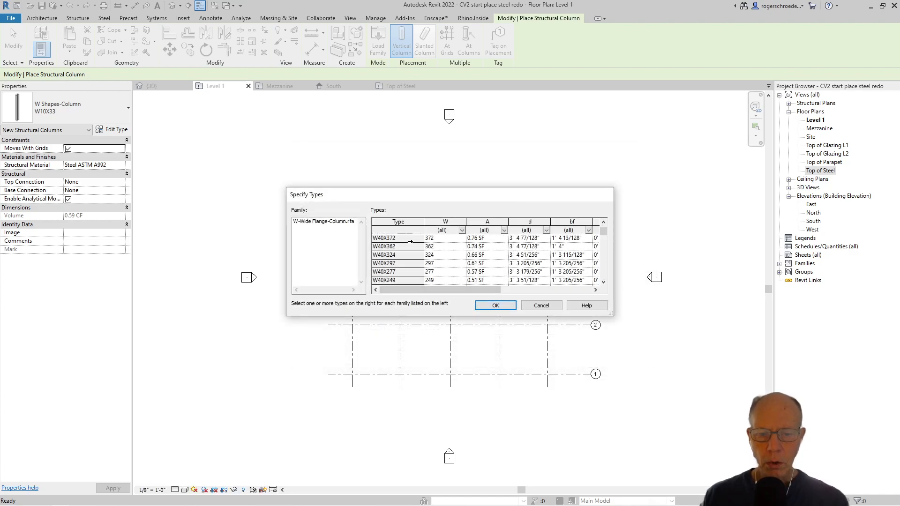
scroll(413, 255, "down", 3)
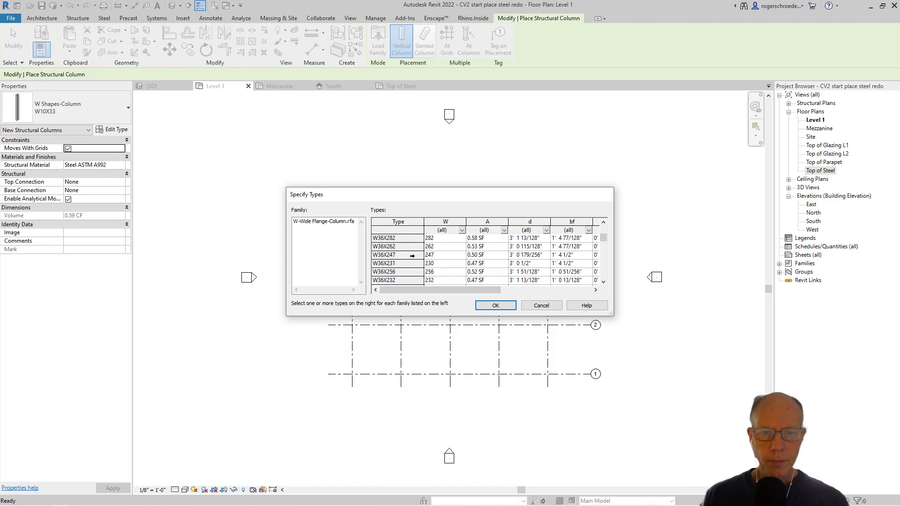
scroll(413, 256, "down", 5)
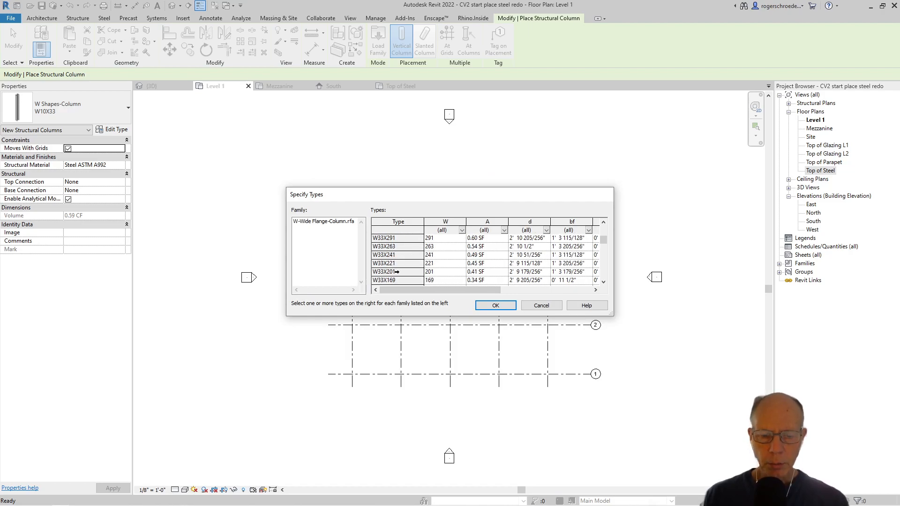
scroll(396, 272, "up", 5)
left_click(381, 239)
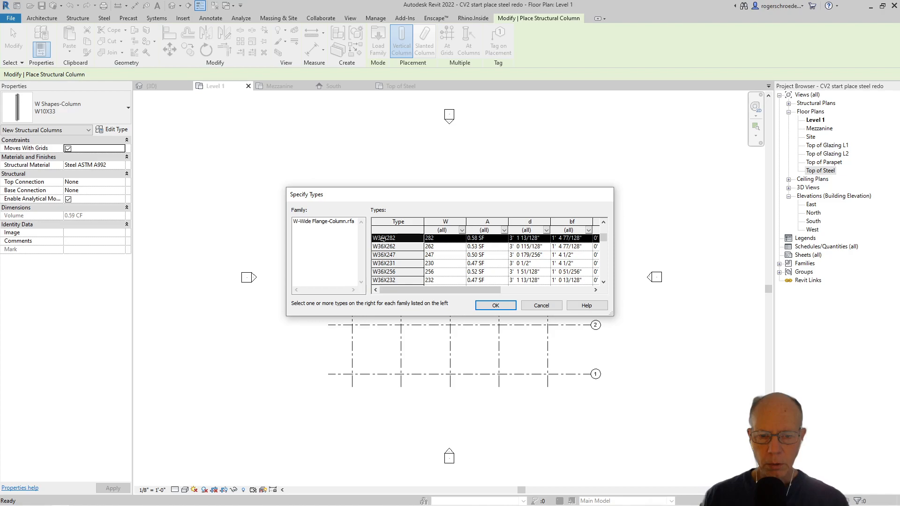
left_click(494, 305)
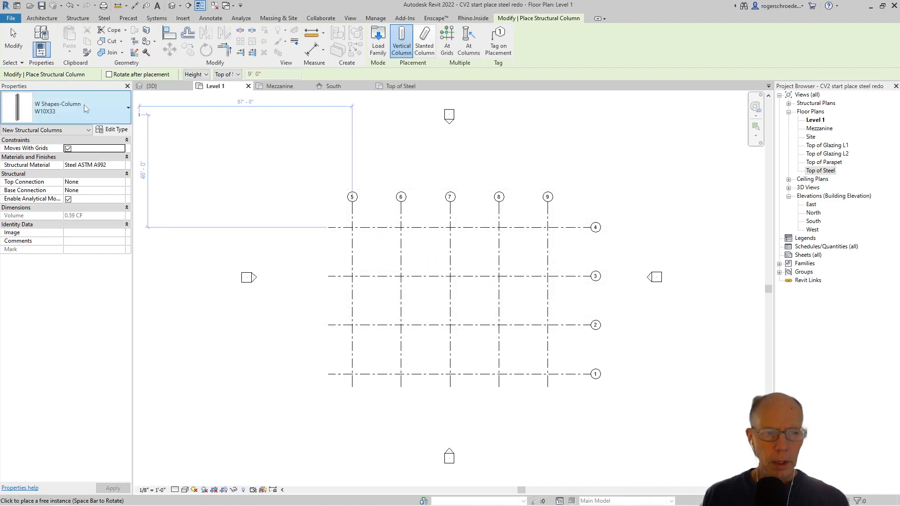
- Review the loaded column types, keep W10X33, and set the columns to be placed by Height up to Top of Steel
left_click(73, 110)
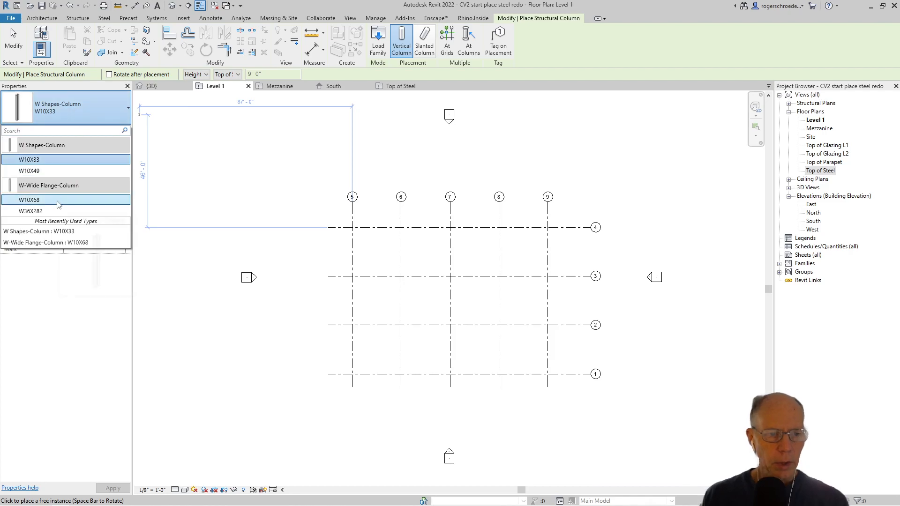
mouse_move(58, 204)
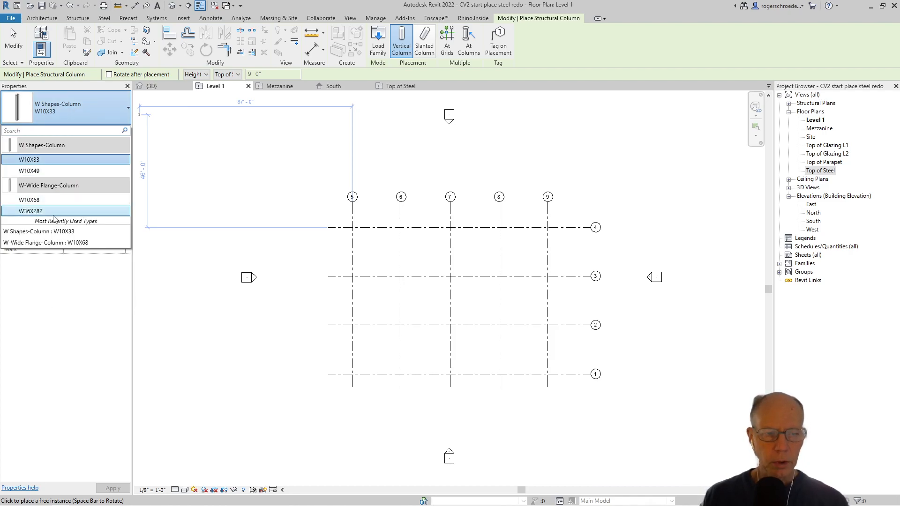
left_click(63, 116)
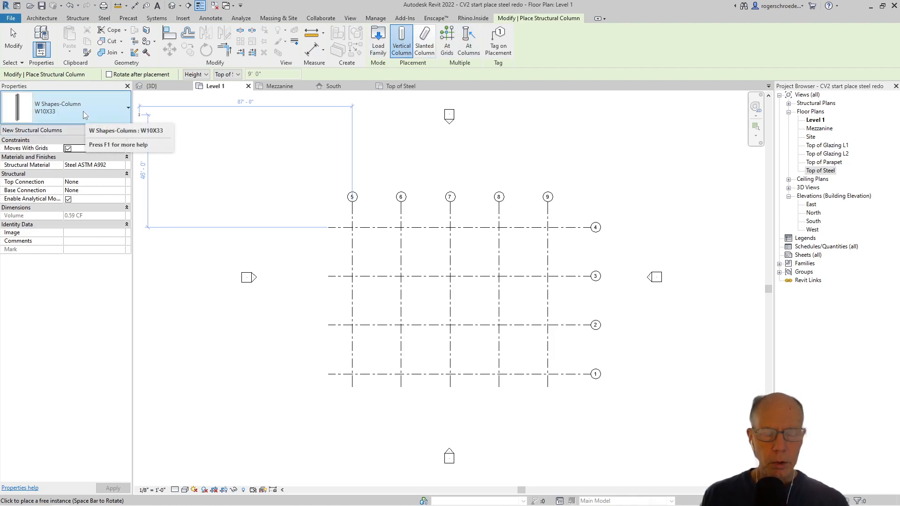
left_click(191, 75)
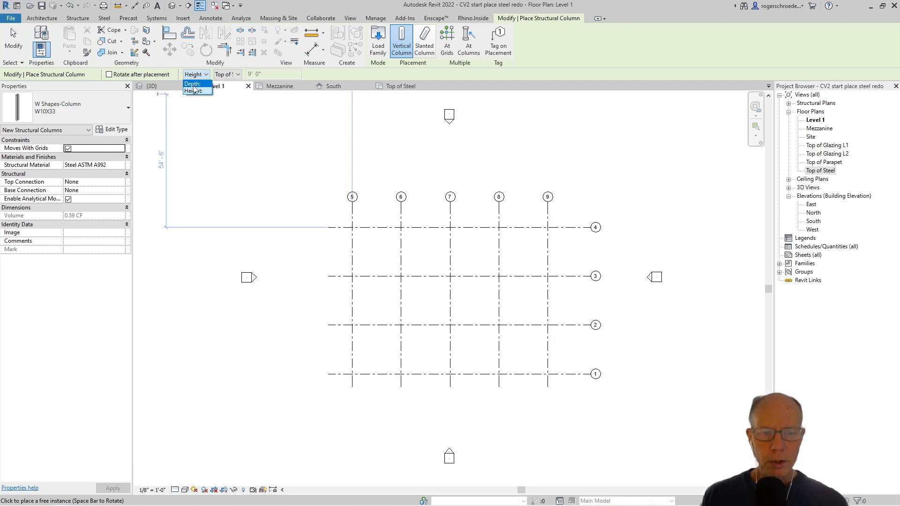
left_click(197, 92)
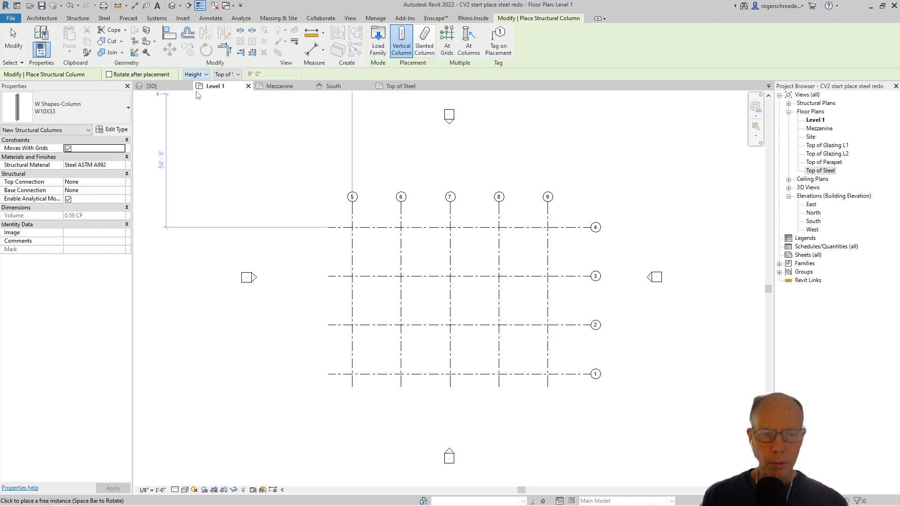
left_click(226, 74)
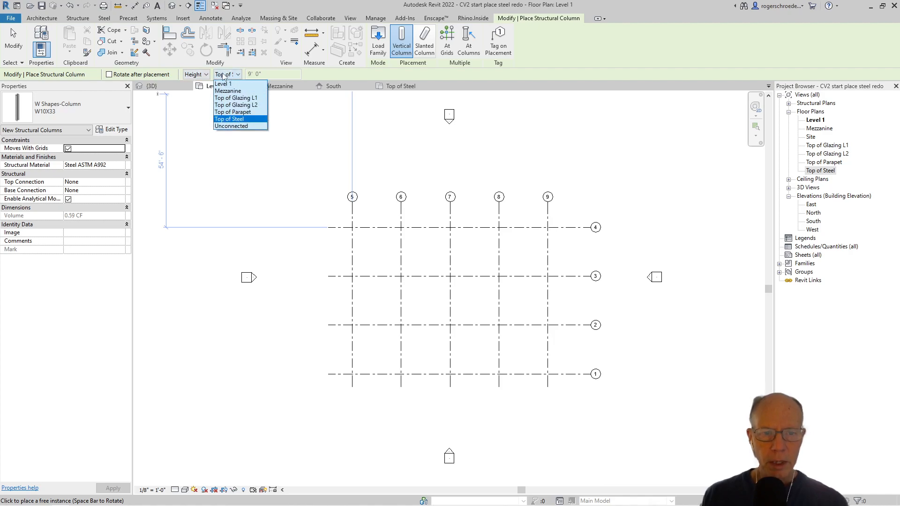
left_click(238, 120)
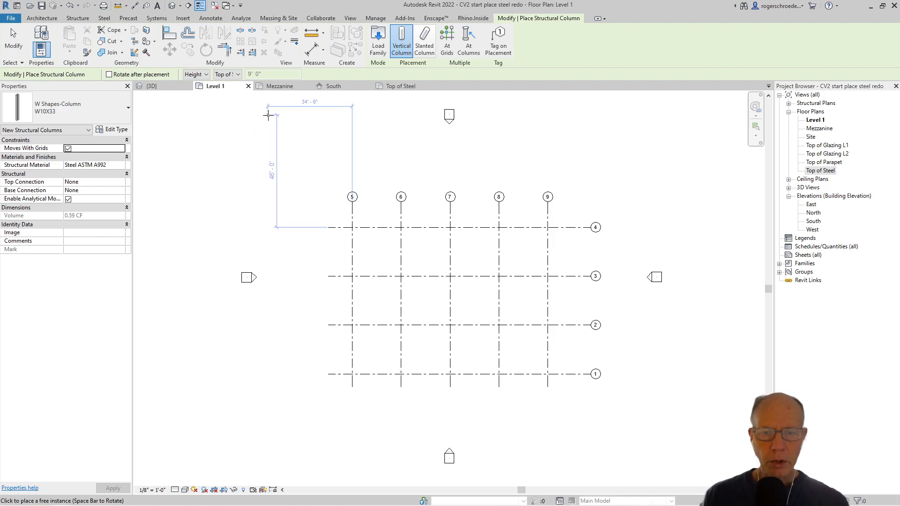
- Place W10X33 columns at all intersections of grids 5 to 9 with grids 1 to 4
left_click(447, 49)
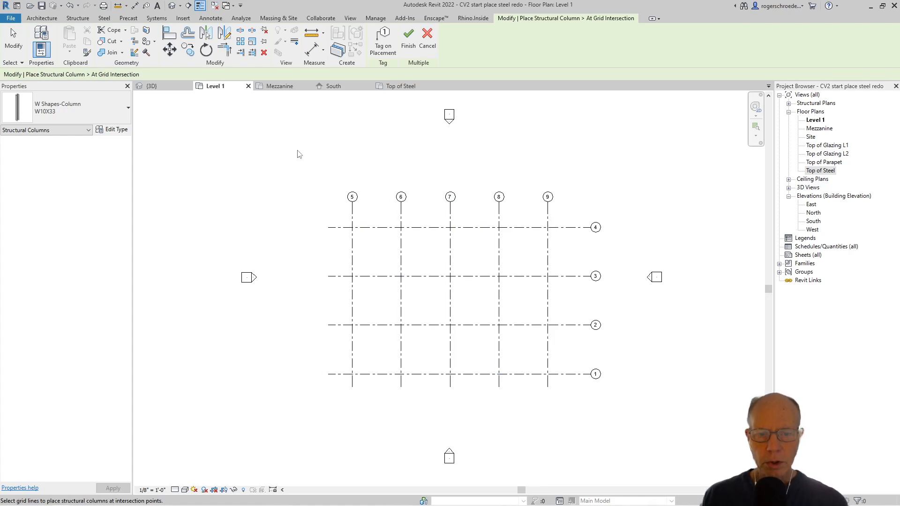
left_click_drag(311, 155, 633, 419)
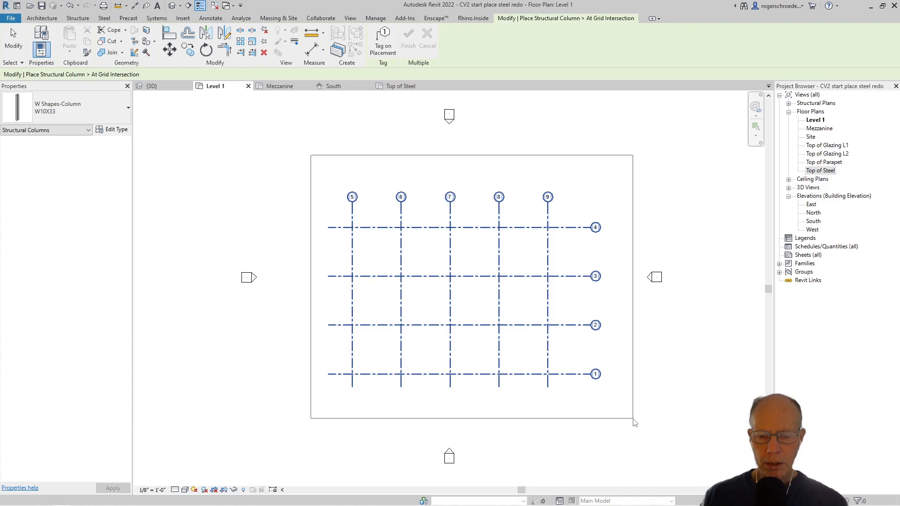
left_click_drag(634, 422, 634, 425)
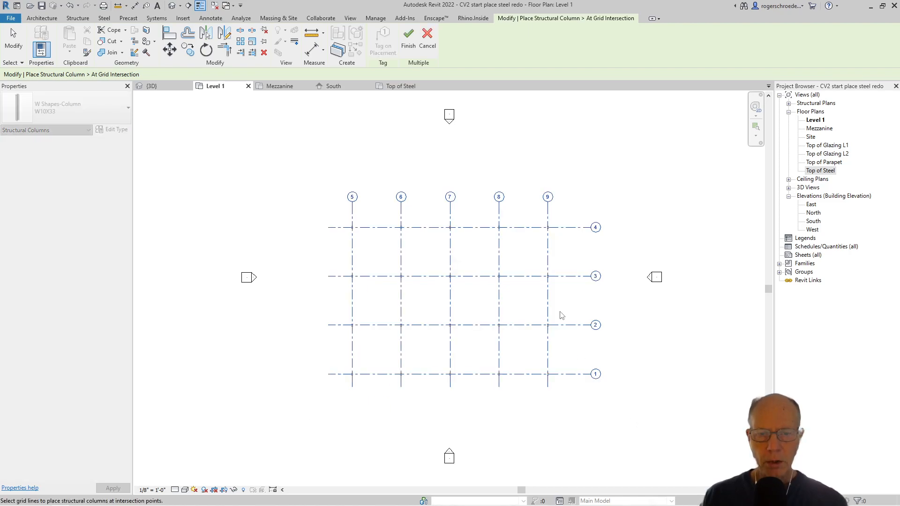
left_click(408, 46)
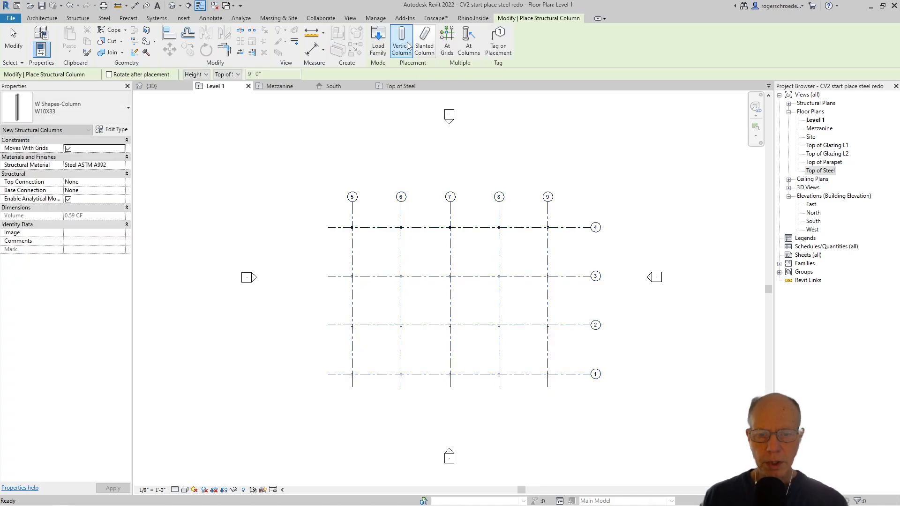
- End column placement and examine the new columns on the foundation in the 3D view
left_click(151, 87)
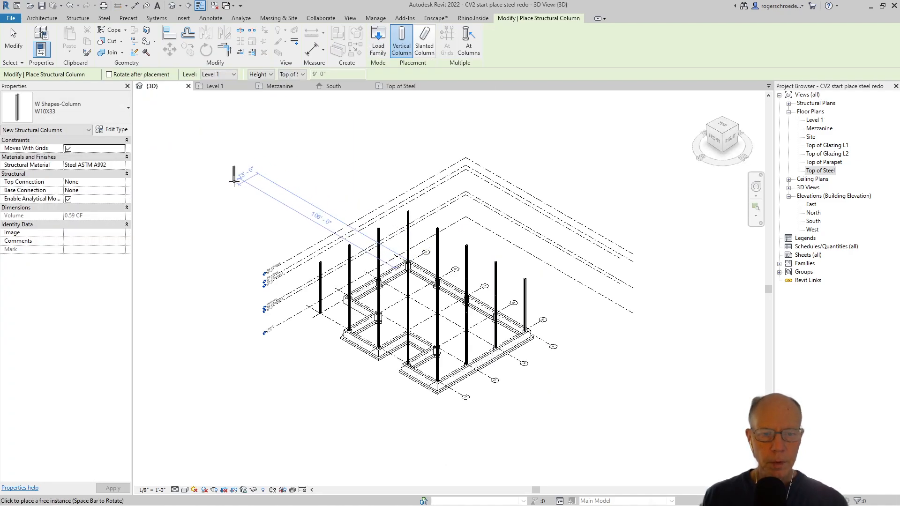
right_click(234, 180)
left_click(246, 191)
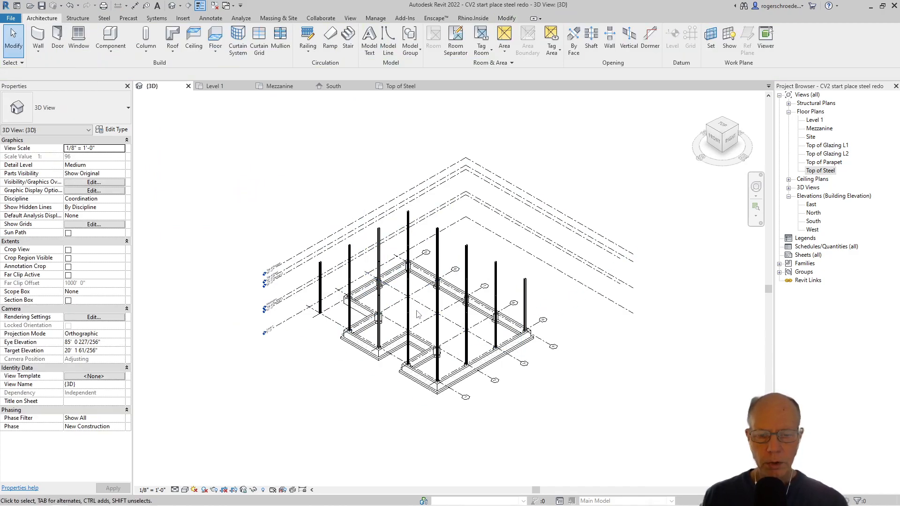
scroll(415, 310, "up", 3)
middle_click_drag(329, 450, 386, 460, "shift")
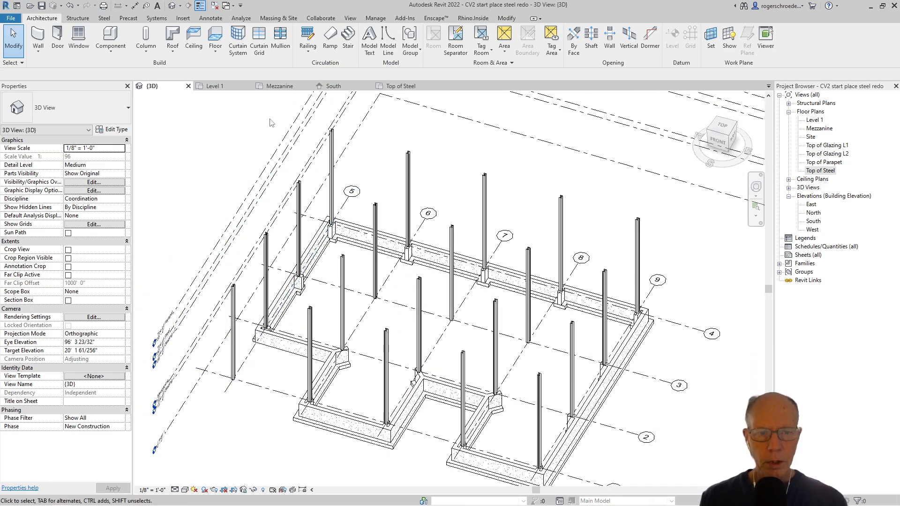
- Set the Level 1 floor plan's detail level to Fine and inspect the column profile at a grid intersection
left_click(230, 85)
scroll(351, 228, "up", 8)
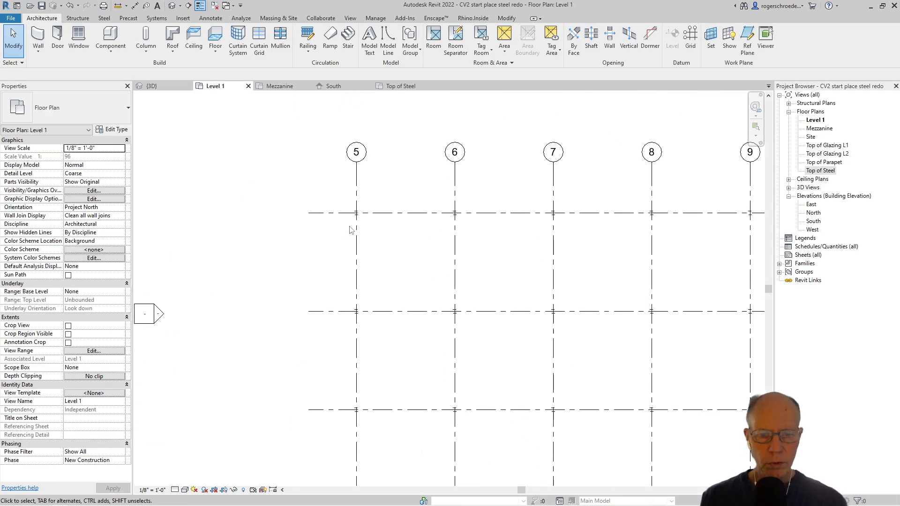
left_click(175, 490)
left_click(181, 480)
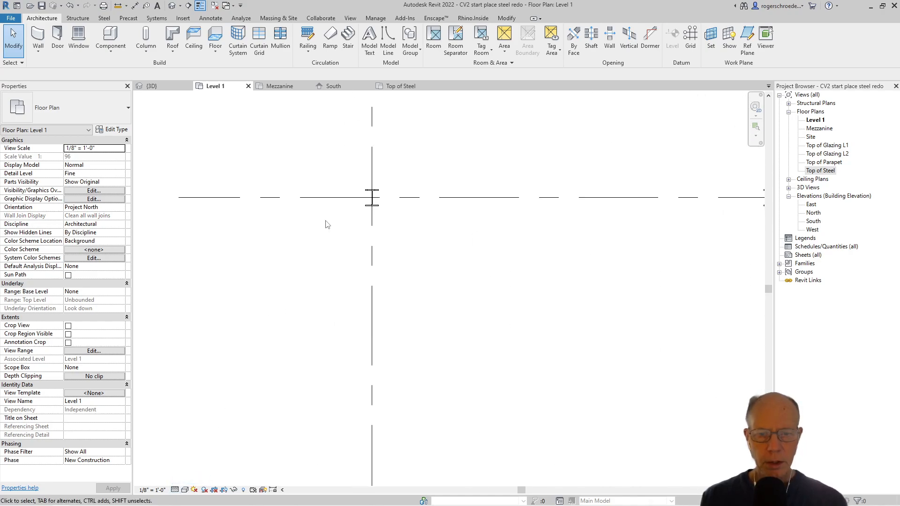
scroll(384, 185, "up", 3)
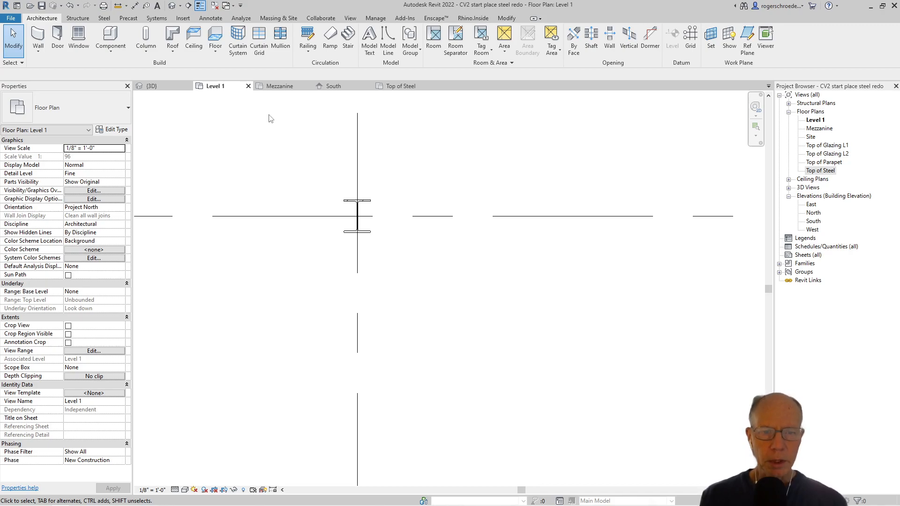
- Open the Mezzanine floor plan and start the structural Beam command with the W12X26 W shape
left_click(274, 89)
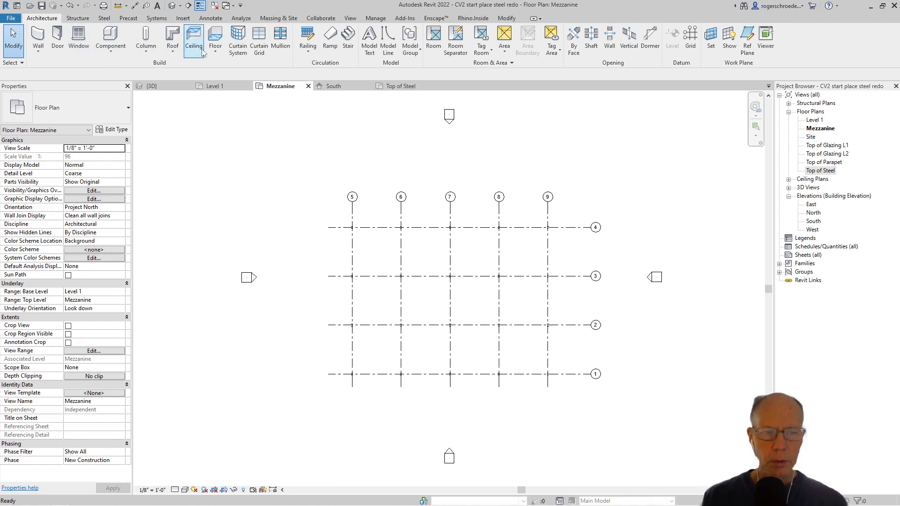
left_click(75, 19)
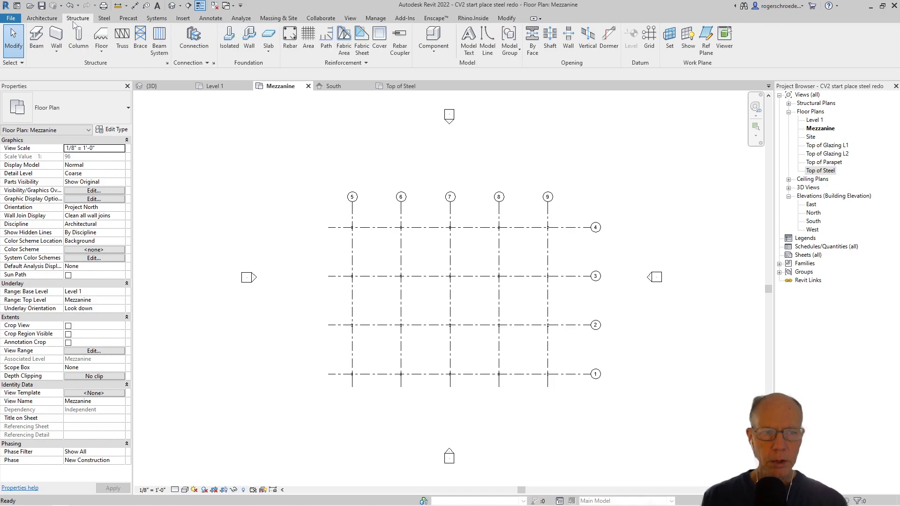
left_click(38, 47)
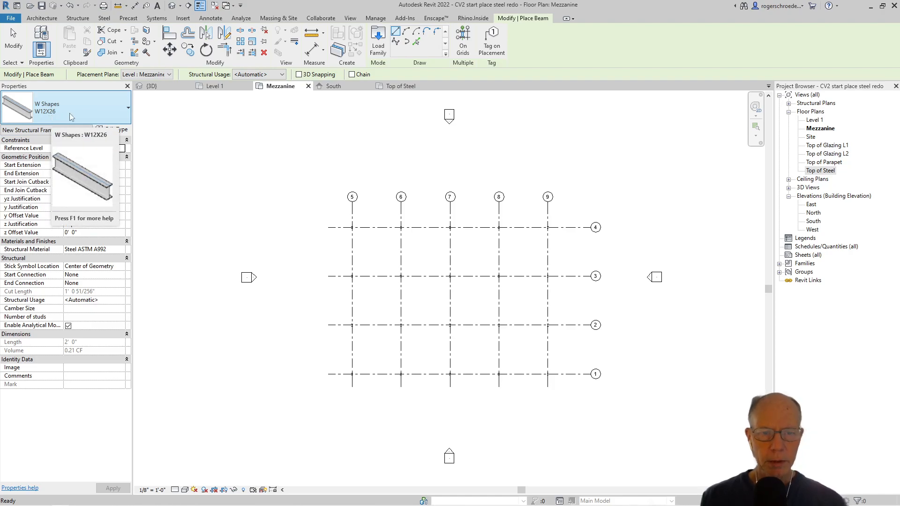
- Examine the type sizes of the W-Wide Flange family in the English-Imperial Structural Framing Steel library without loading any
left_click(378, 42)
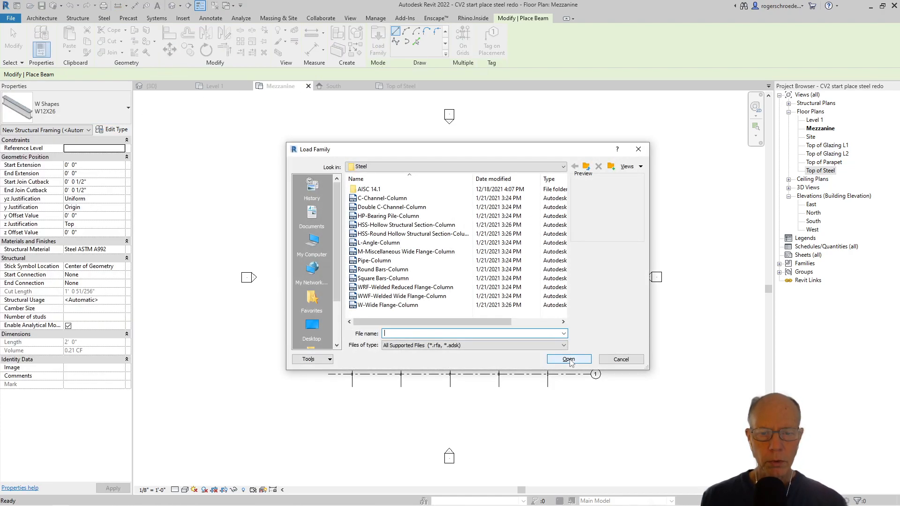
left_click(555, 170)
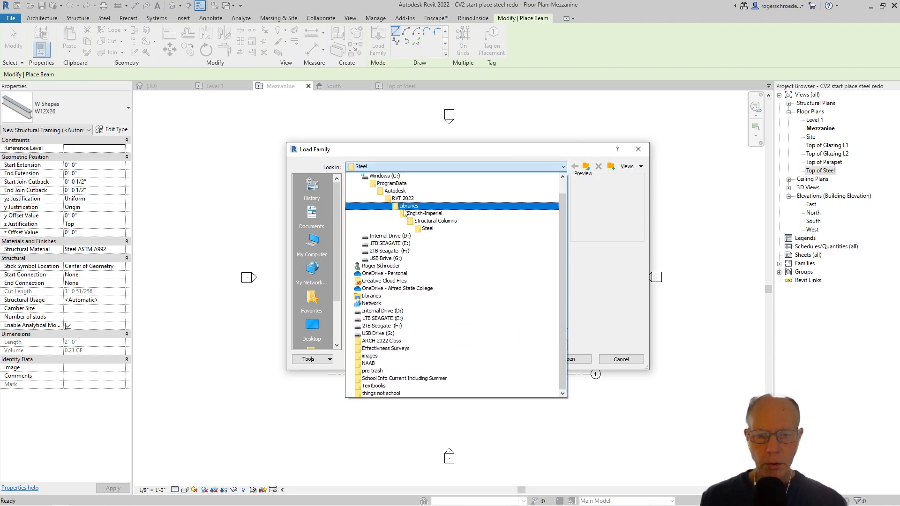
left_click(412, 213)
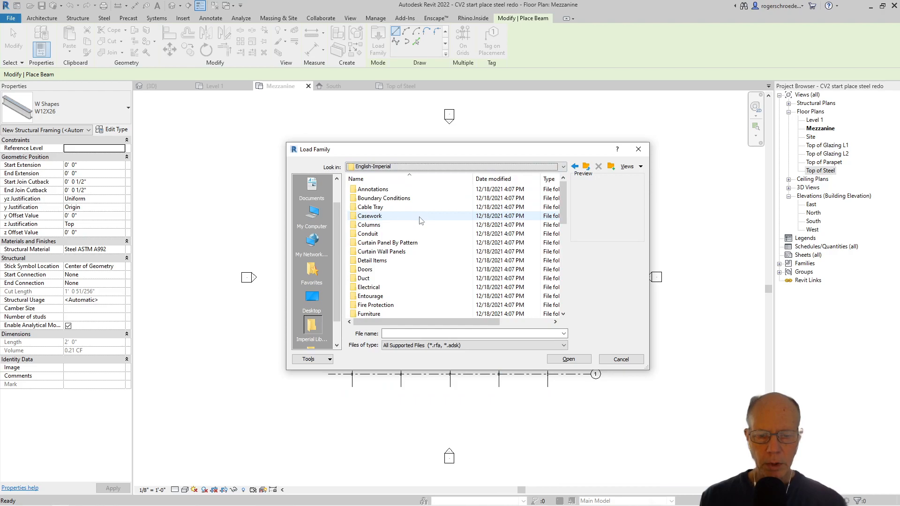
scroll(420, 220, "down", 8)
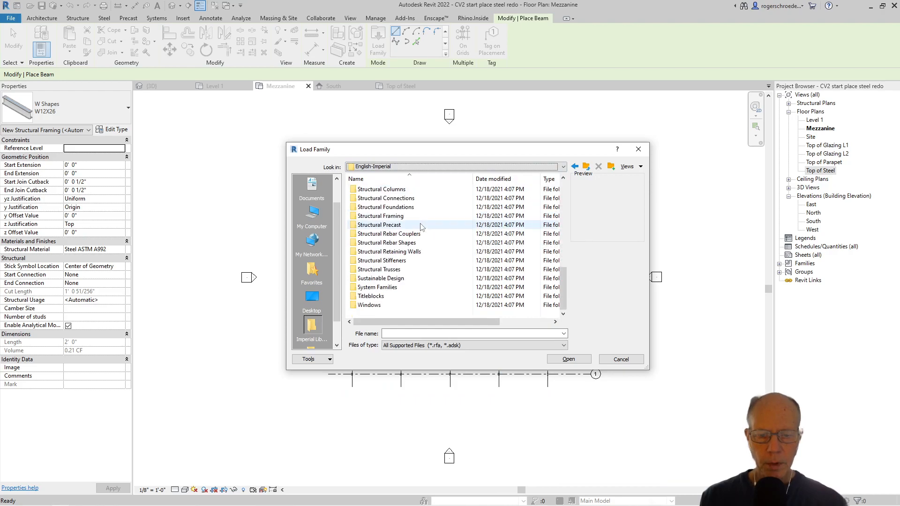
double_click(379, 217)
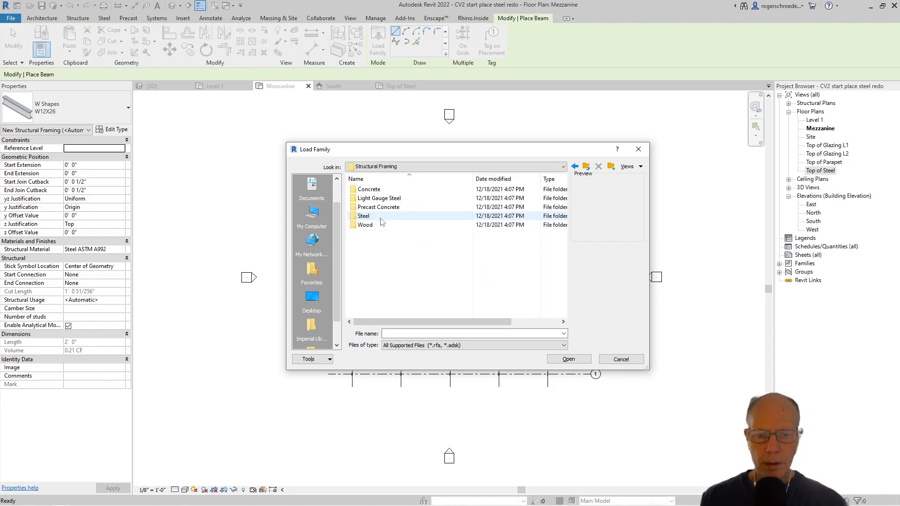
left_click(359, 217)
double_click(360, 217)
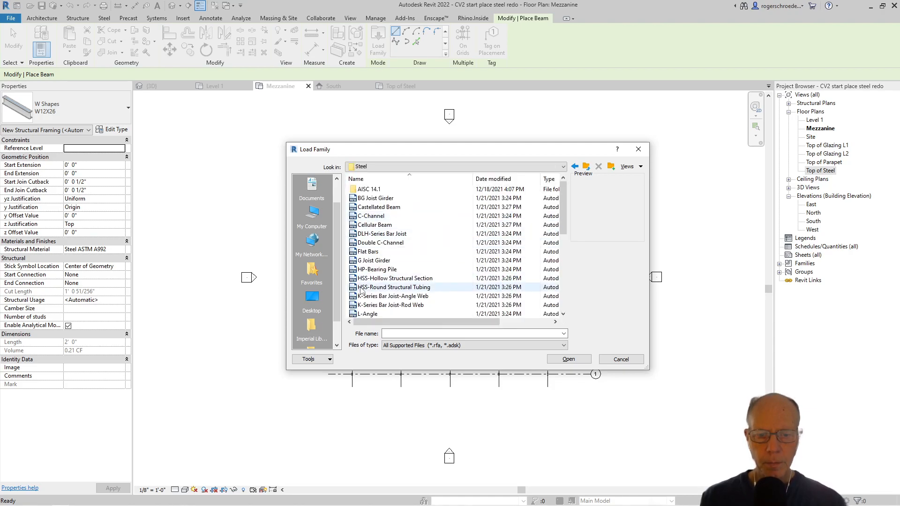
scroll(366, 289, "down", 5)
double_click(375, 305)
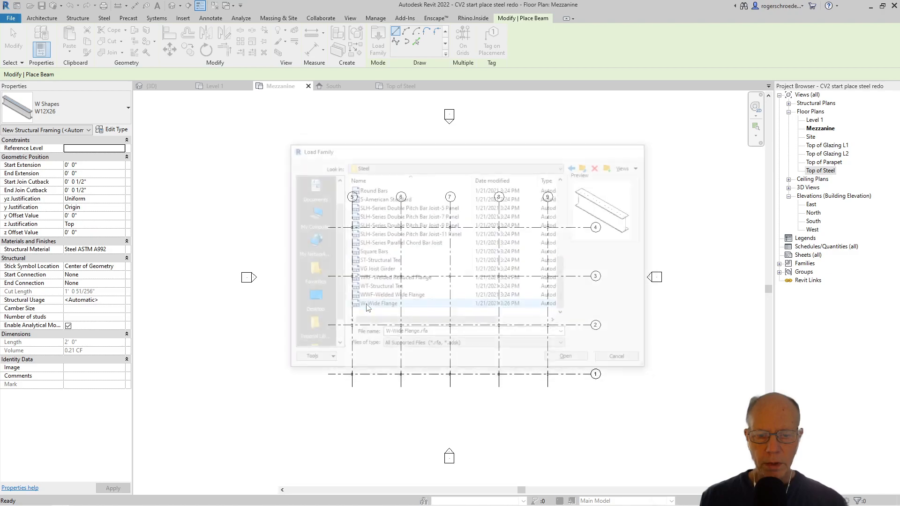
scroll(420, 242, "down", 6)
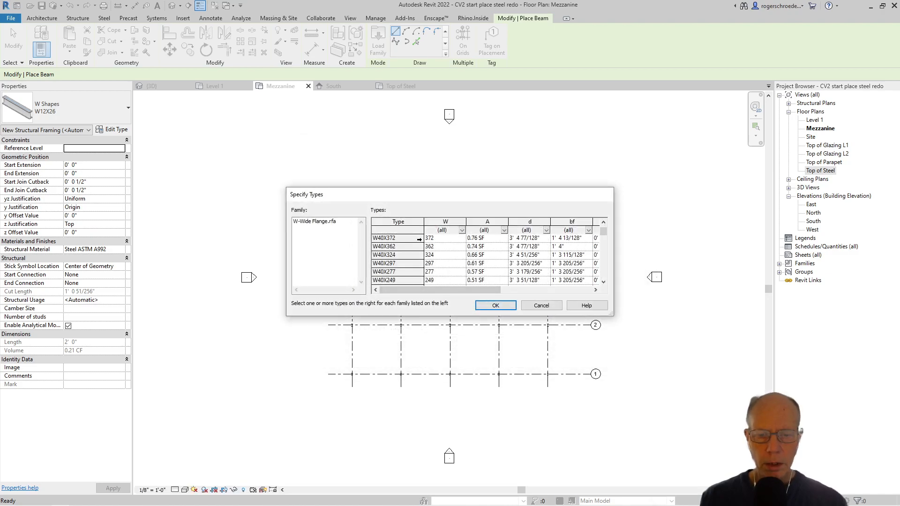
left_click(533, 307)
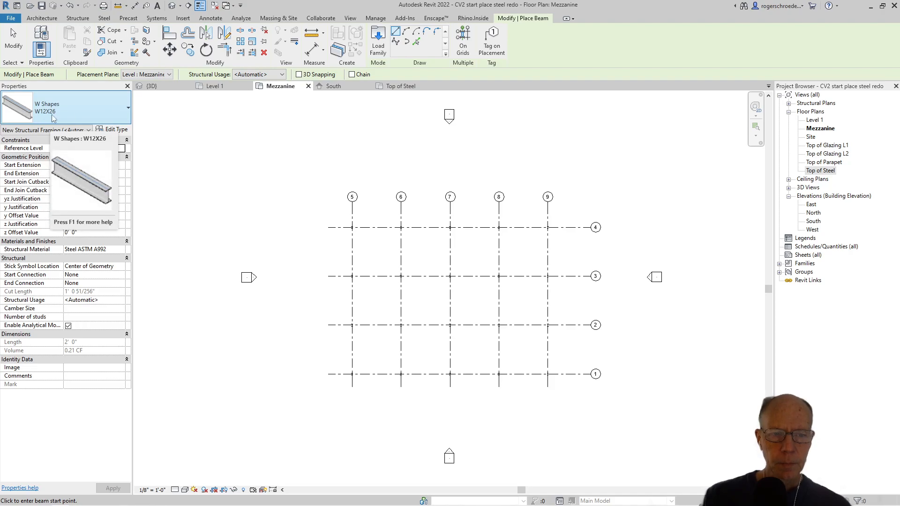
- Place W12X26 beams on all Mezzanine grid lines with a z Offset Value of -0' 5" and check them in the 3D view
left_click(66, 233)
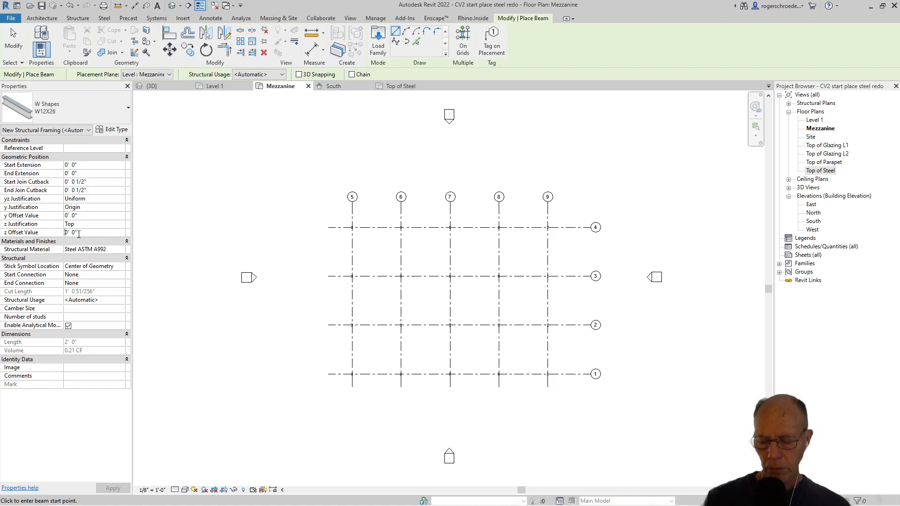
type("-")
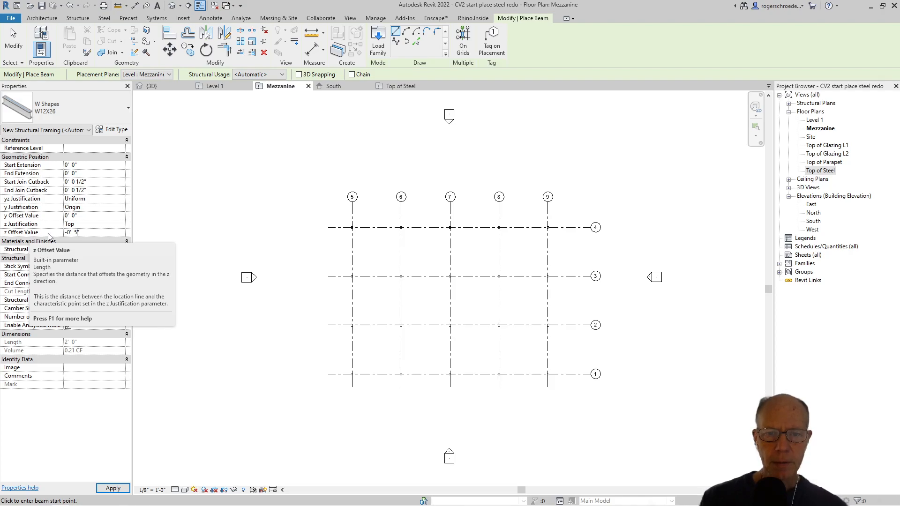
left_click(464, 47)
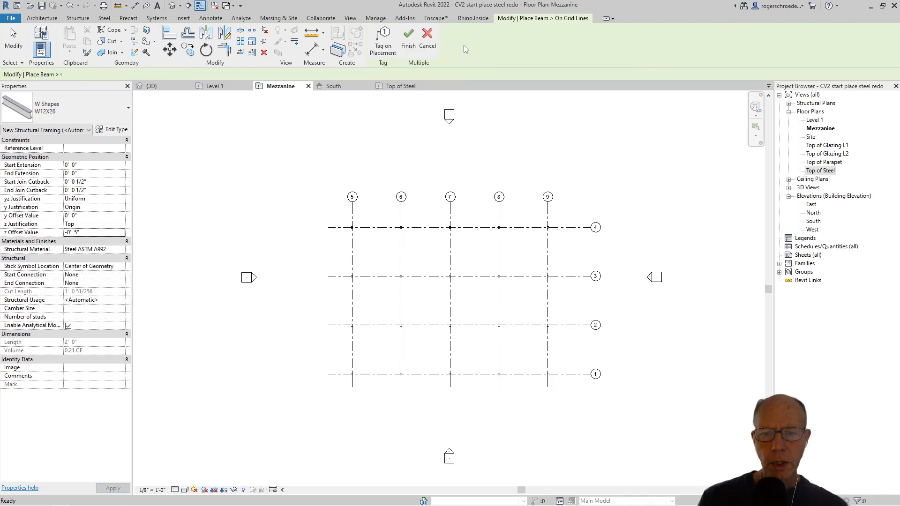
left_click_drag(323, 172, 615, 413)
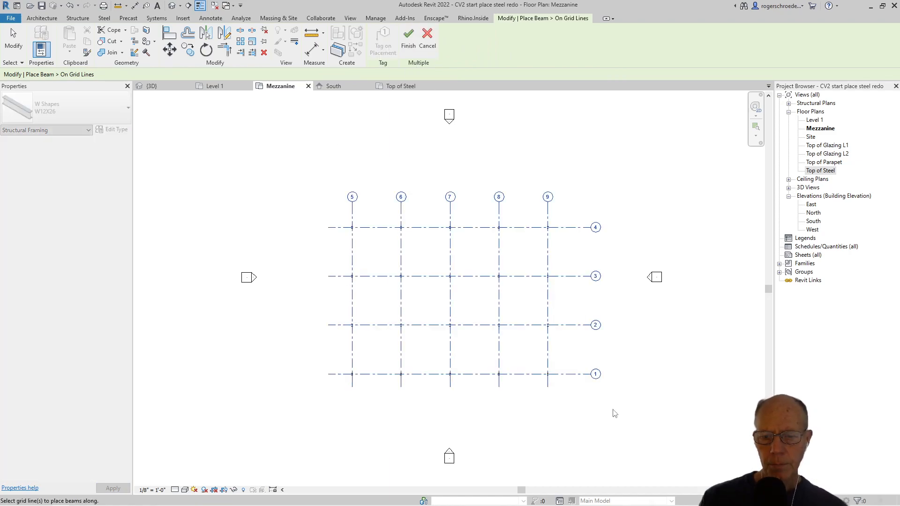
left_click(408, 44)
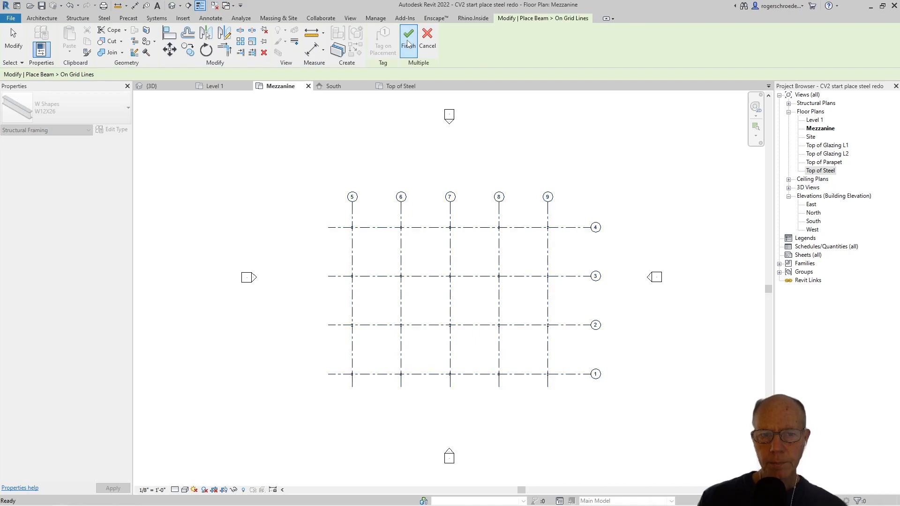
left_click(162, 89)
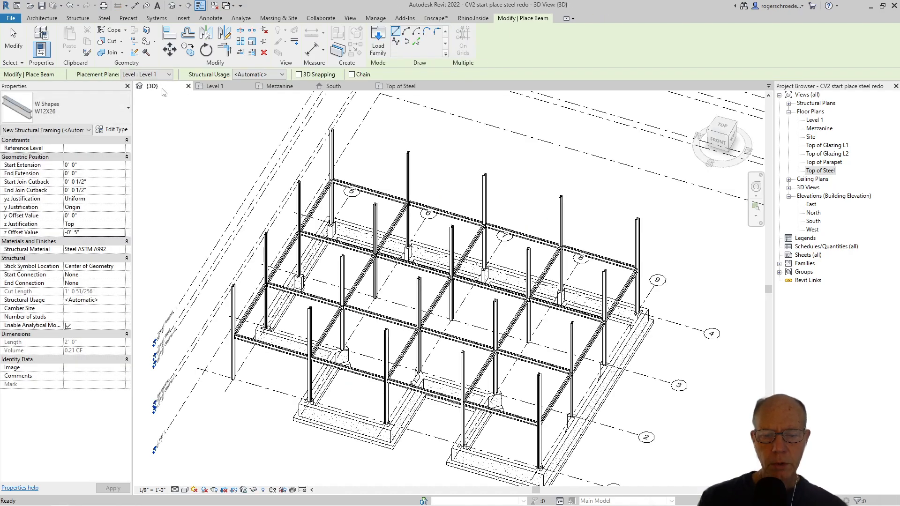
left_click(730, 139)
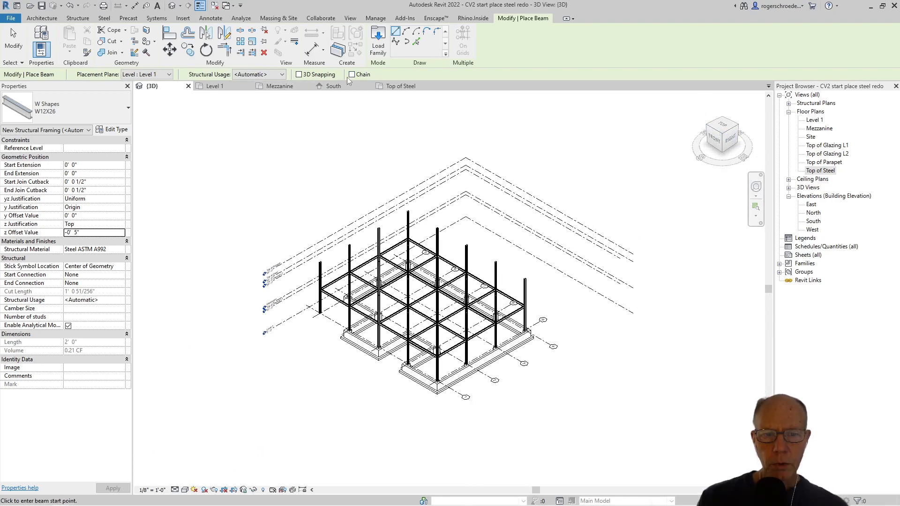
- Set the South elevation's detail level to Fine, leave beam placement, and inspect the beams just below the Mezzanine level
left_click(333, 86)
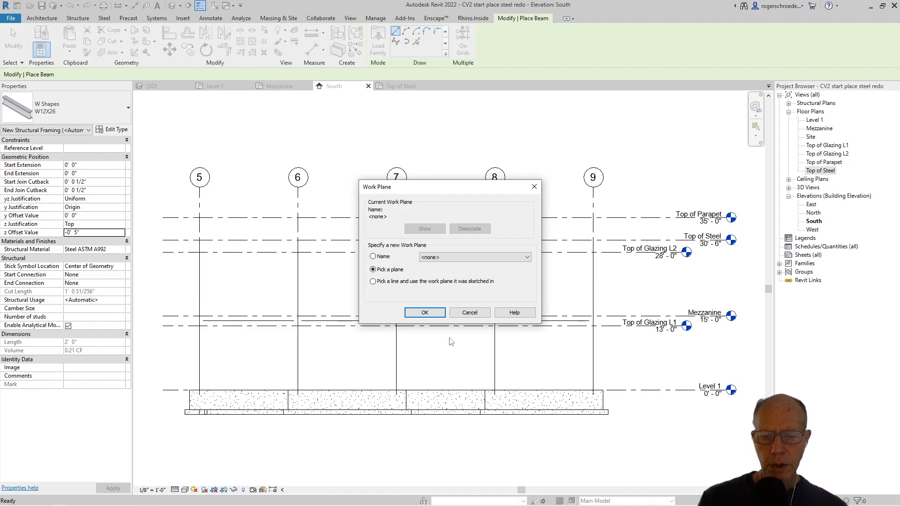
left_click(418, 314)
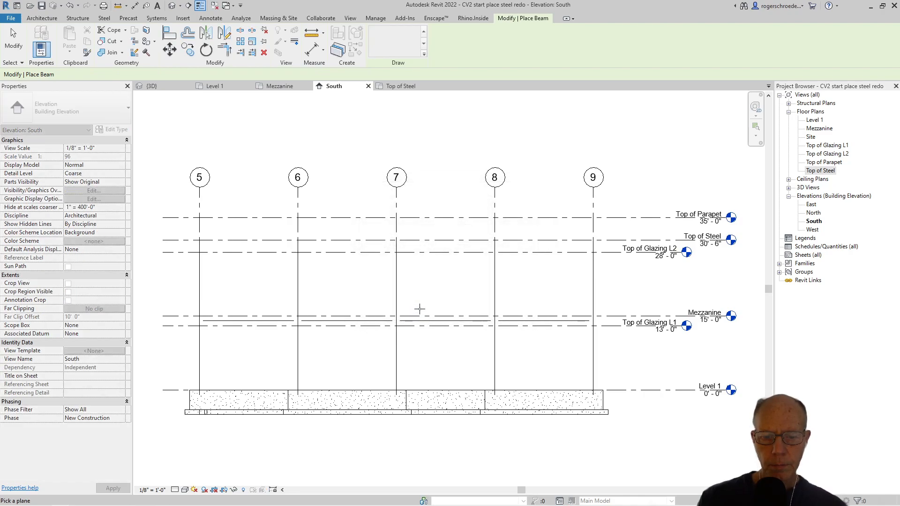
left_click(174, 490)
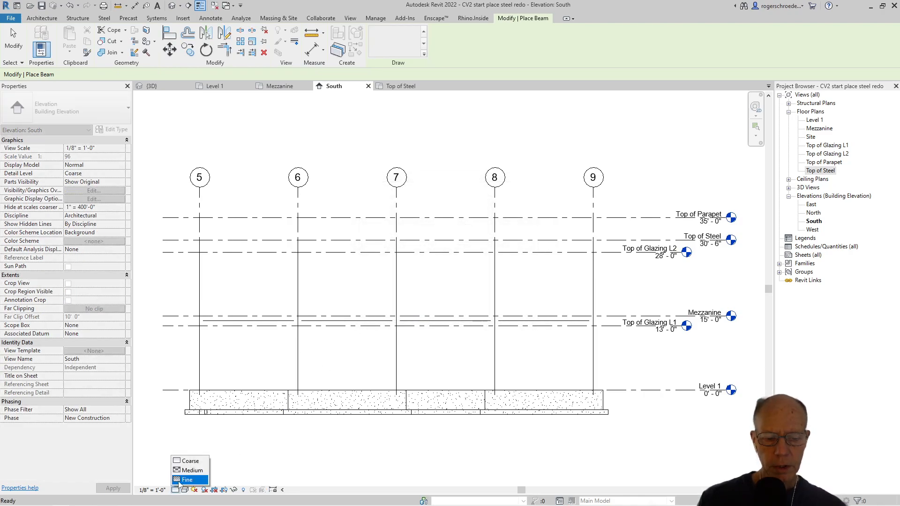
left_click(184, 480)
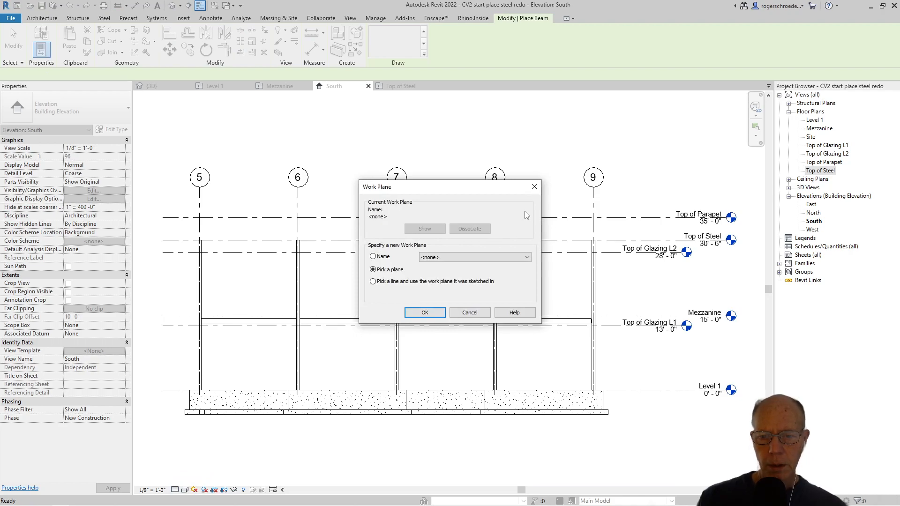
left_click(534, 188)
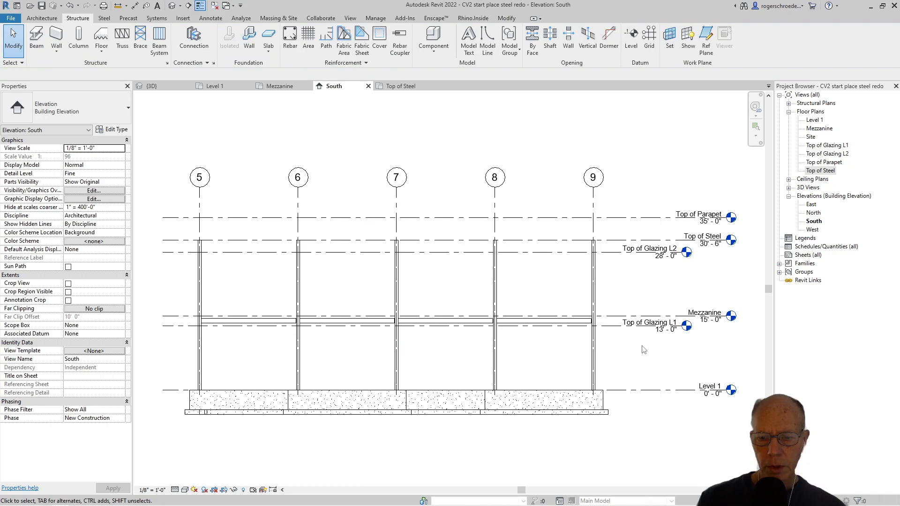
scroll(644, 350, "up", 3)
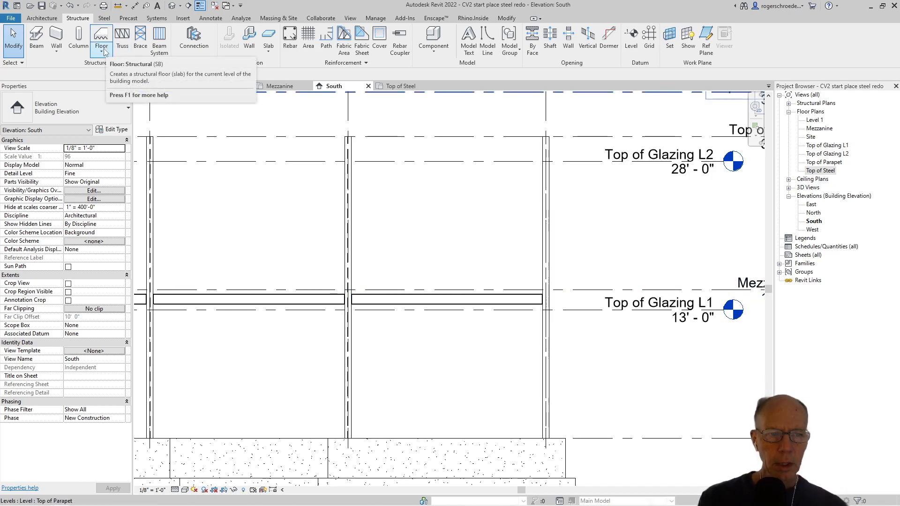
left_click(41, 18)
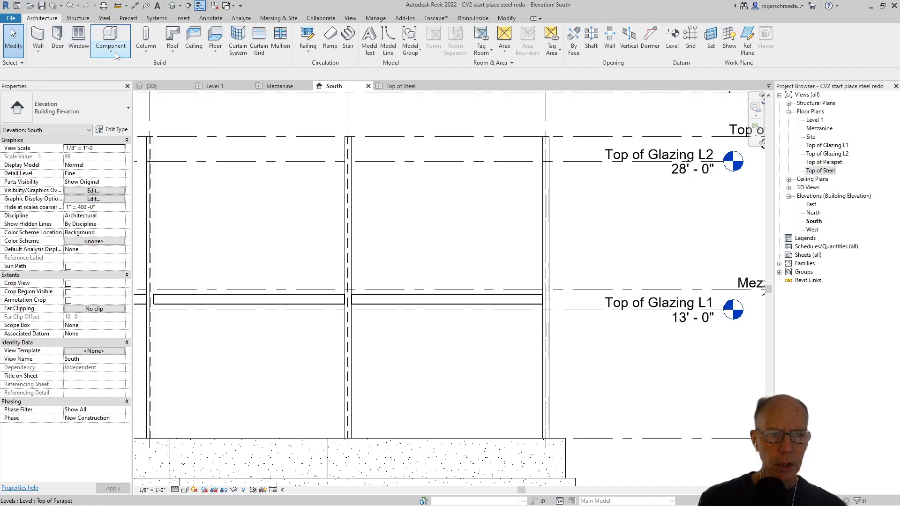
left_click(220, 52)
left_click(239, 68)
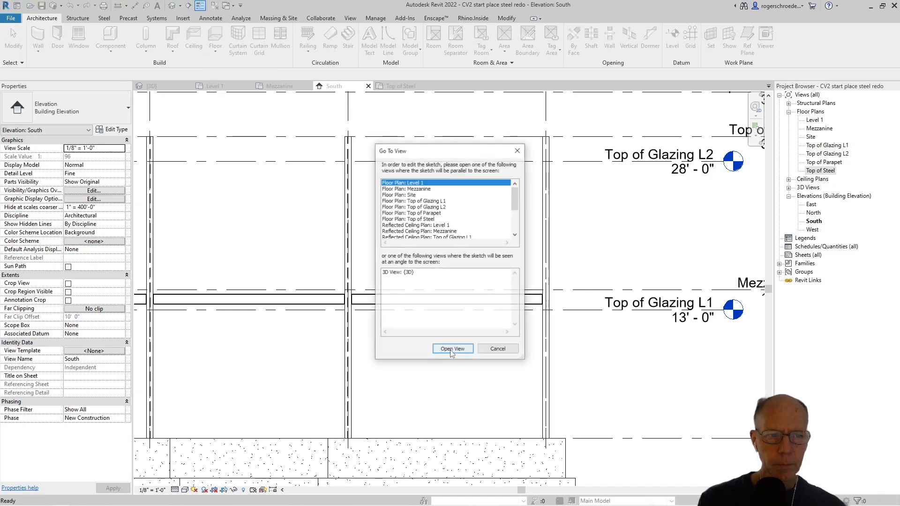
left_click(499, 350)
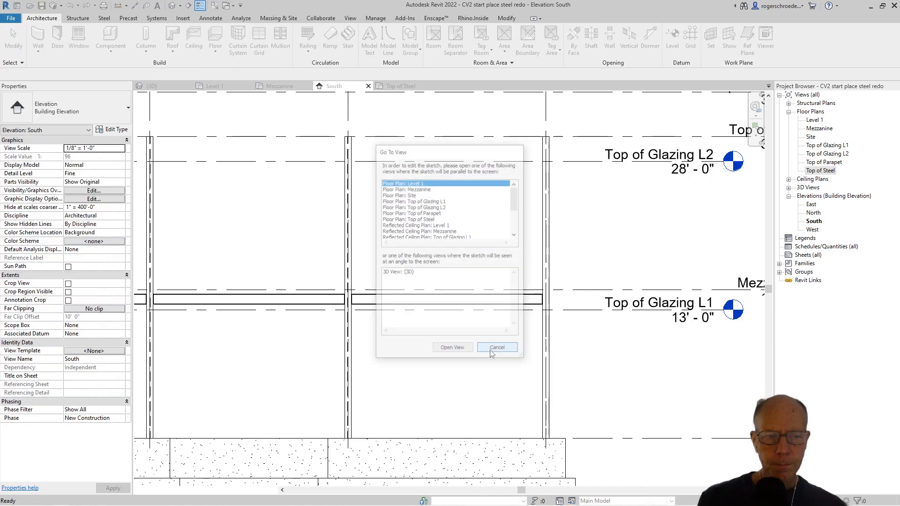
- Start an architectural floor in the Mezzanine plan, review the available floor types, and quit the sketch without creating a floor
left_click(214, 86)
left_click(280, 86)
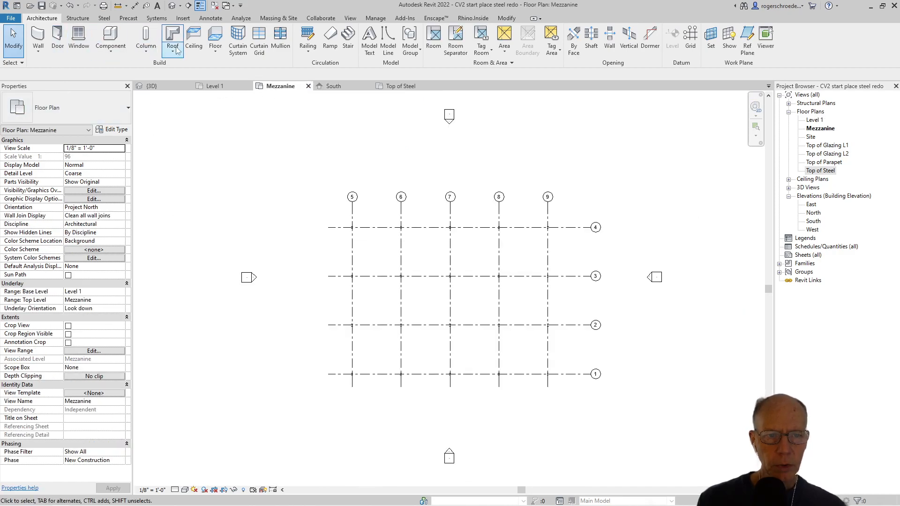
left_click(221, 53)
left_click(221, 68)
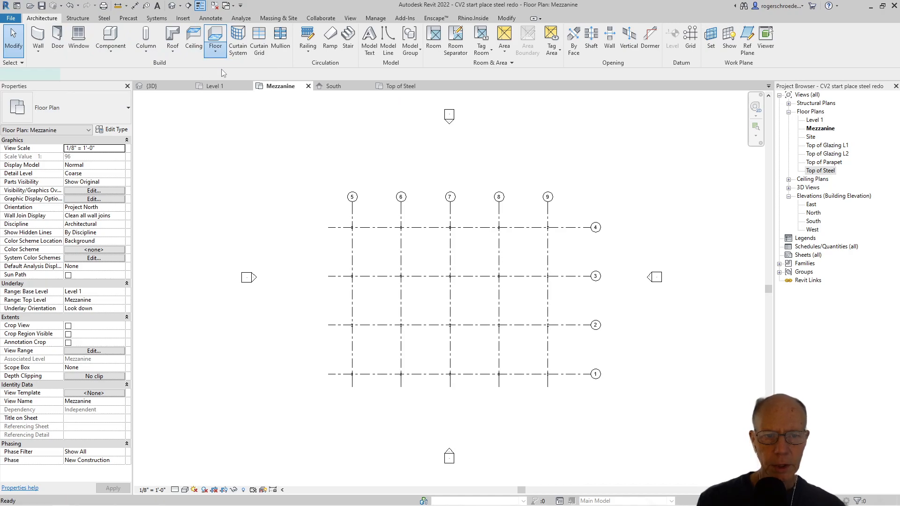
left_click(88, 108)
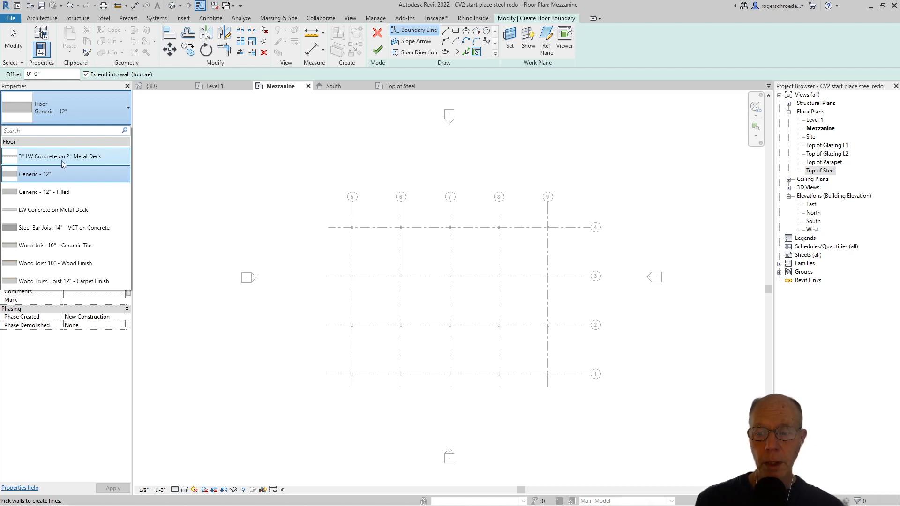
mouse_move(64, 161)
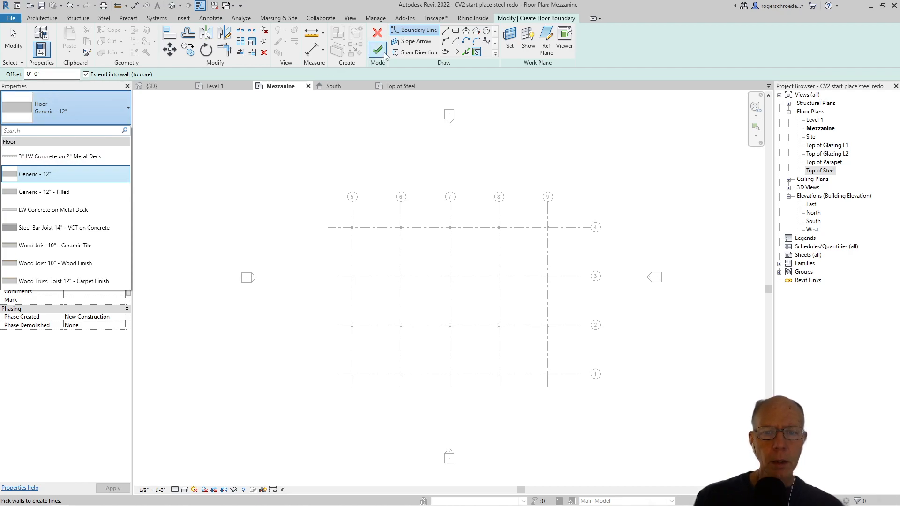
left_click(377, 50)
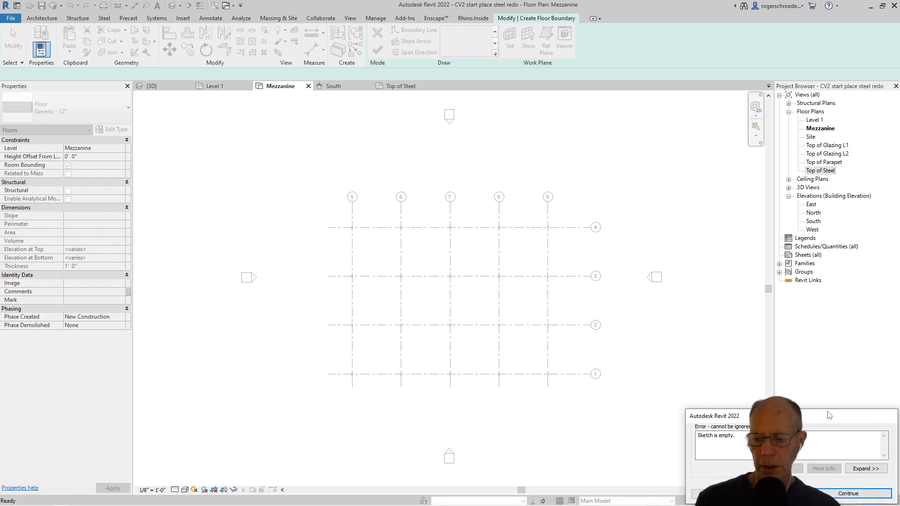
left_click_drag(823, 420, 686, 267)
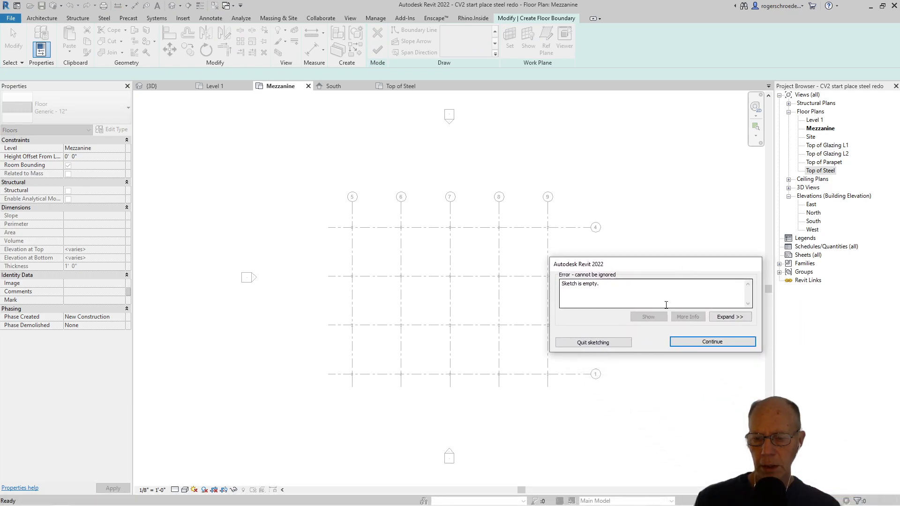
left_click(593, 343)
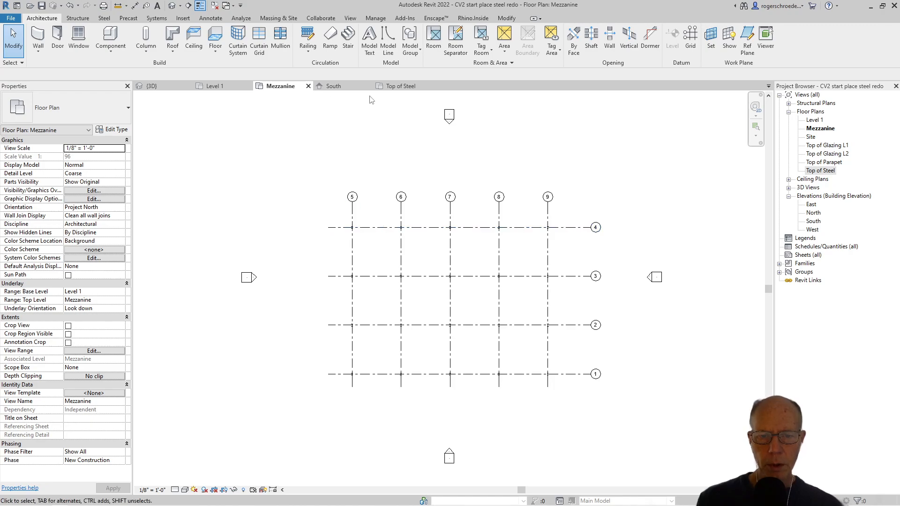
- Start W12X26 beam placement in the Top of Steel plan, set the z Offset Value to 0, and leave the command
left_click(151, 86)
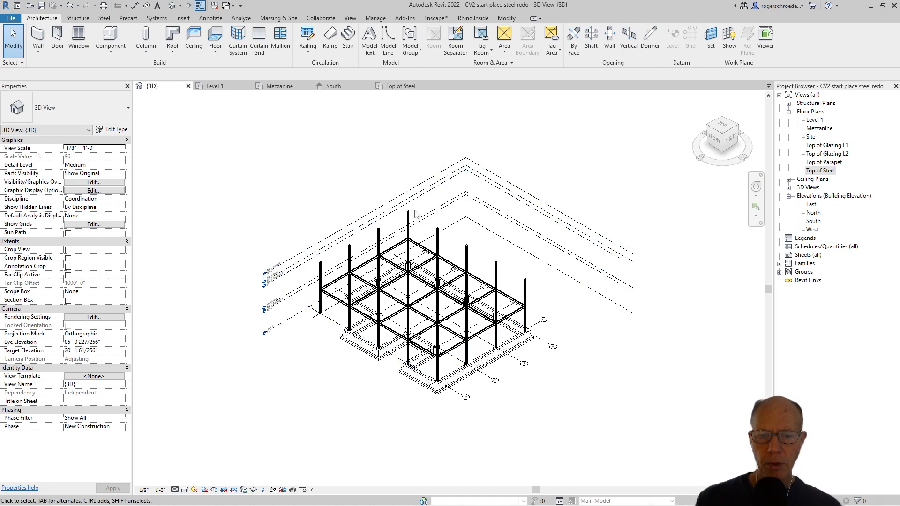
left_click(400, 86)
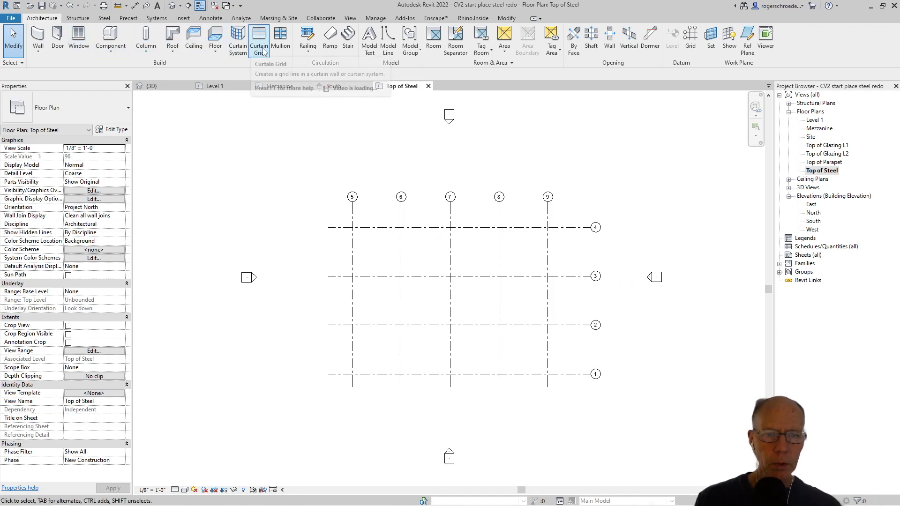
left_click(76, 19)
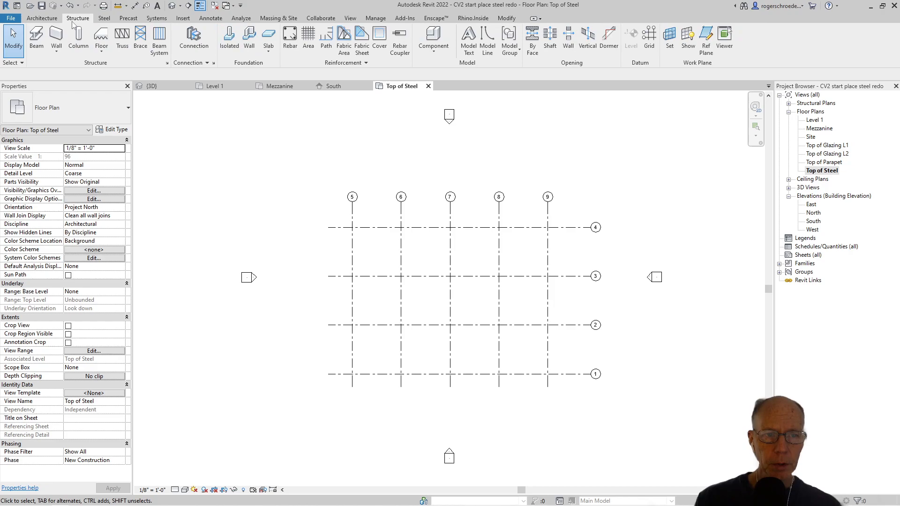
left_click(41, 51)
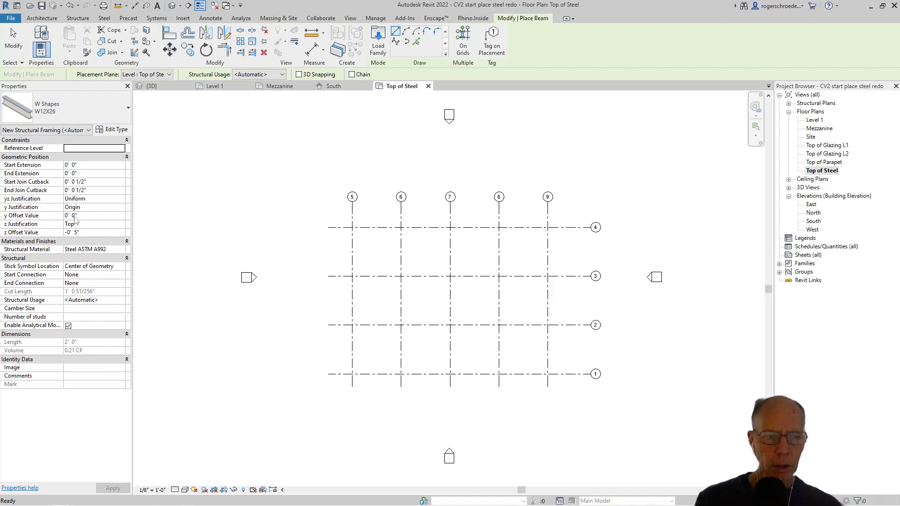
left_click(75, 232)
left_click_drag(80, 231, 45, 231)
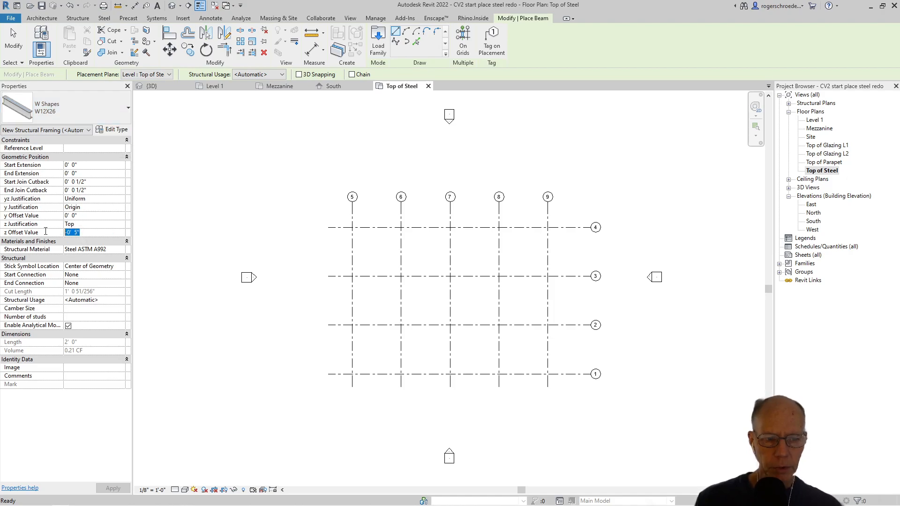
type("0")
left_click(94, 225)
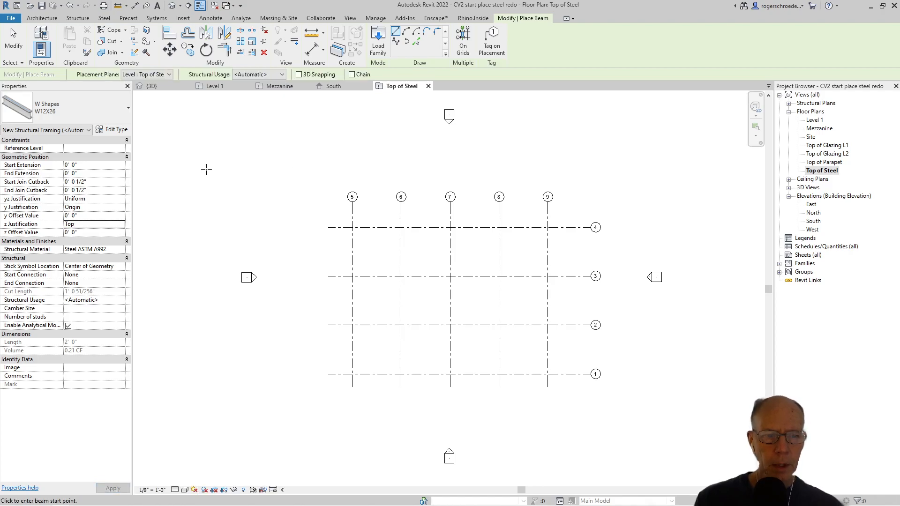
left_click(206, 170)
left_click(19, 36)
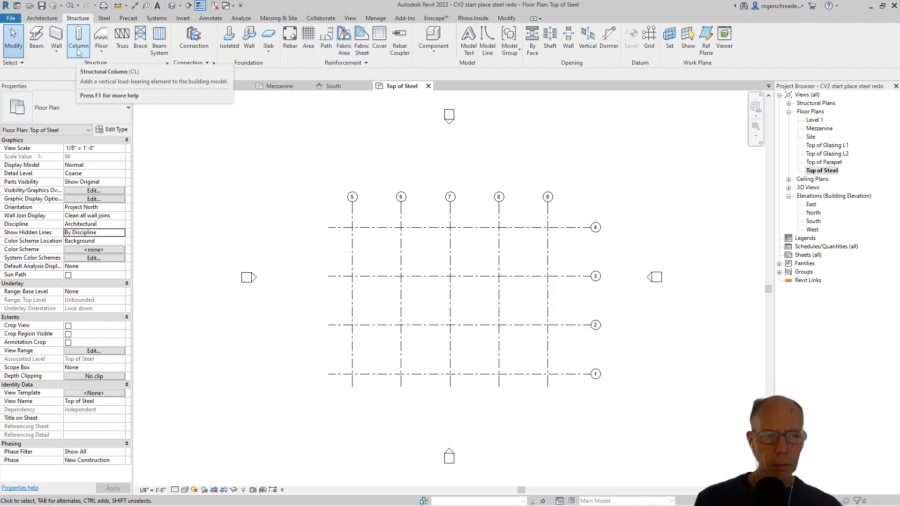
left_click(40, 53)
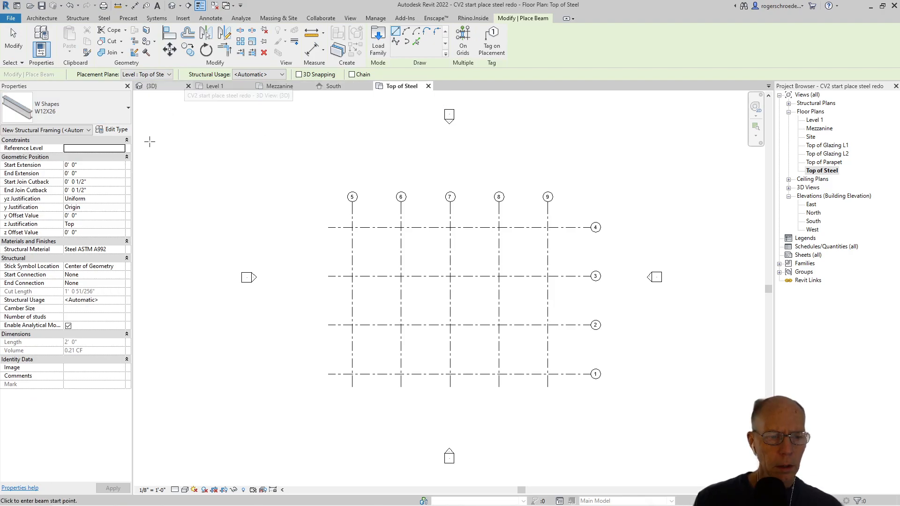
left_click(93, 223)
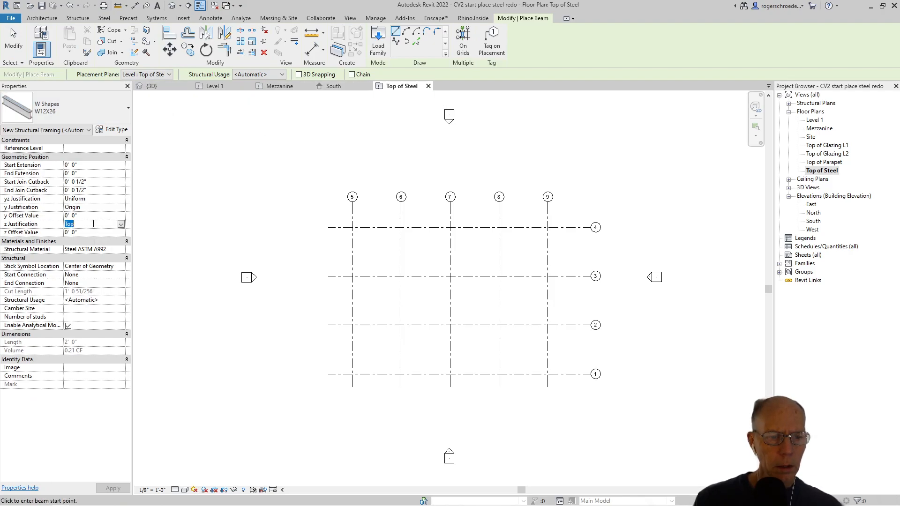
left_click(176, 206)
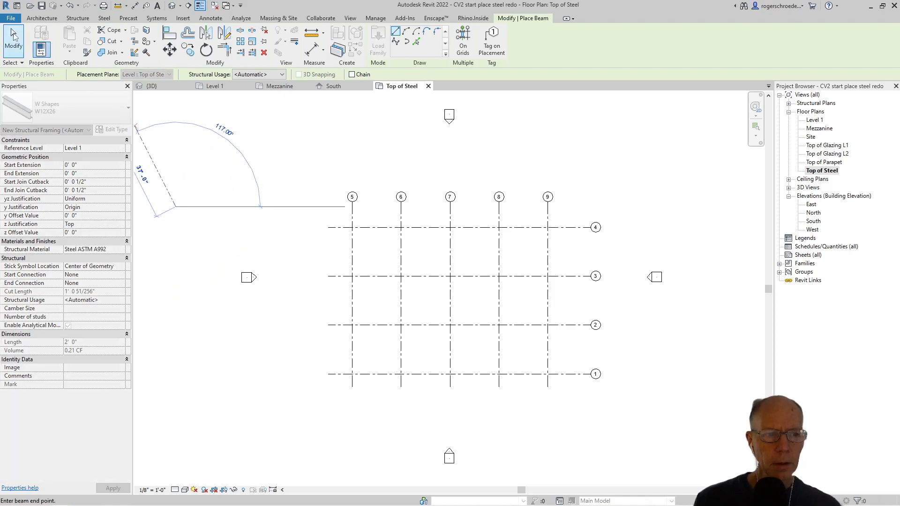
left_click(13, 42)
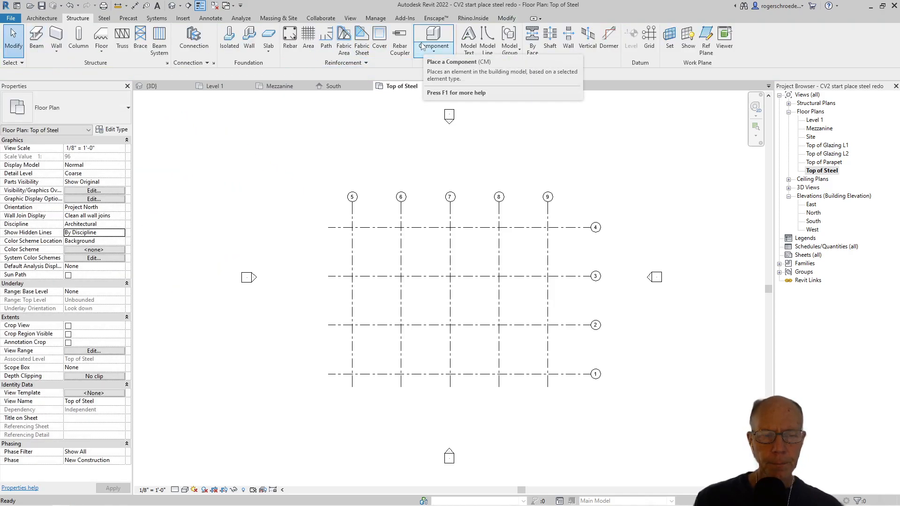
- Place W12X26 beams on all grid lines in the Top of Steel plan and check them in the 3D view
left_click(32, 43)
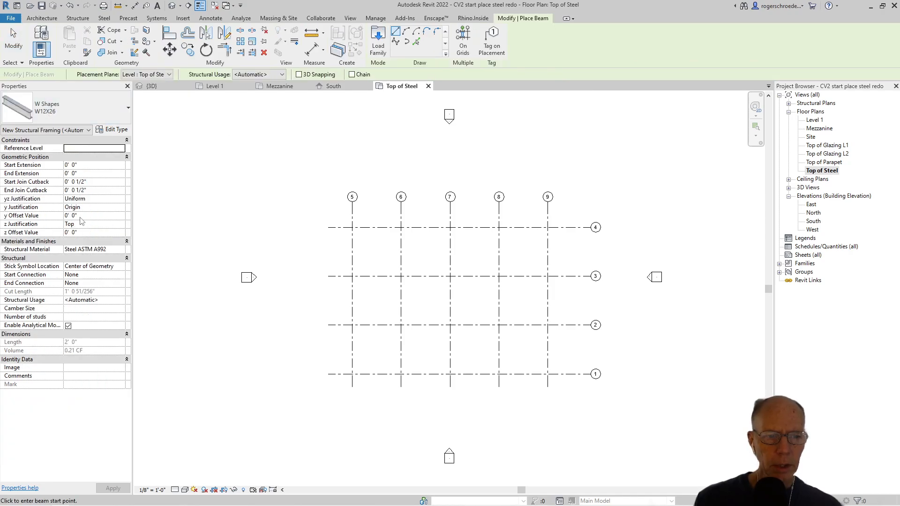
left_click(463, 42)
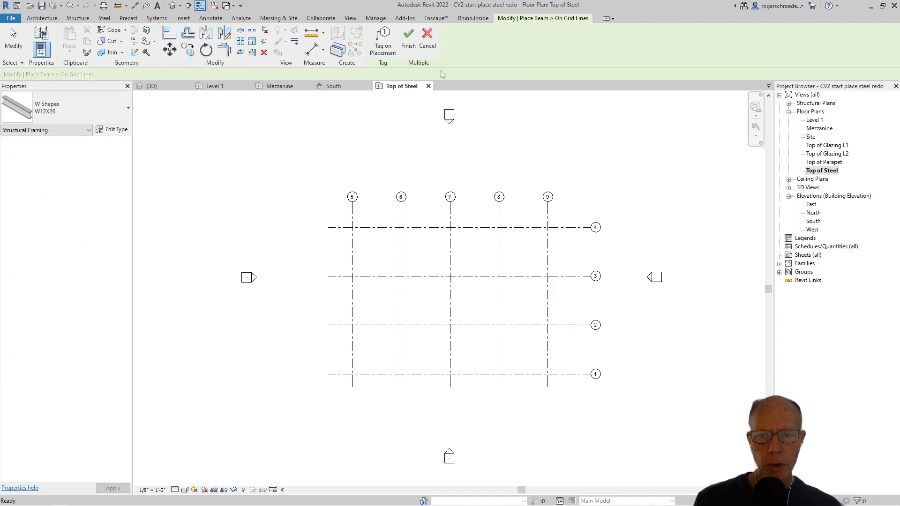
left_click_drag(312, 167, 618, 418)
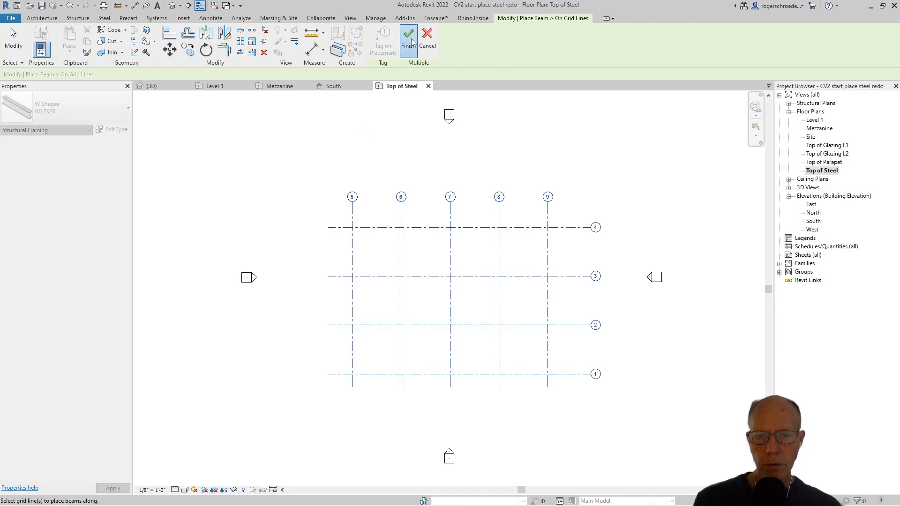
left_click(408, 39)
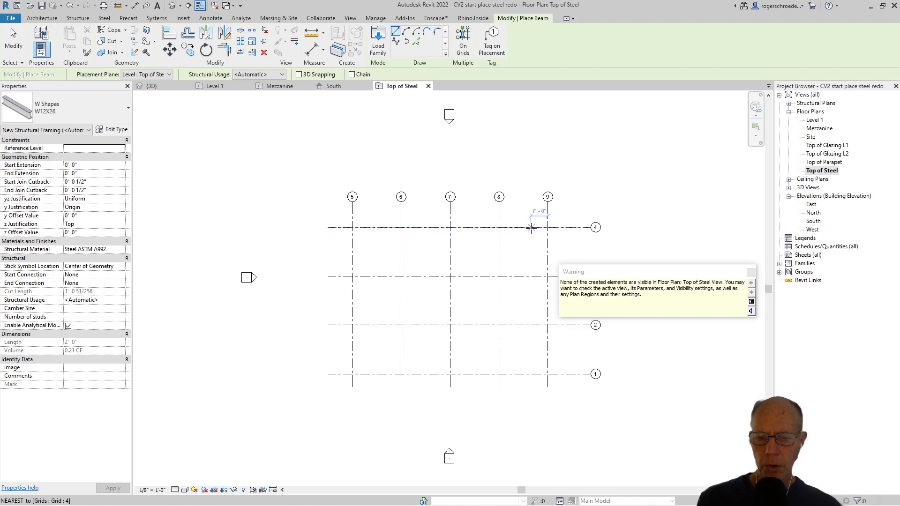
left_click(753, 272)
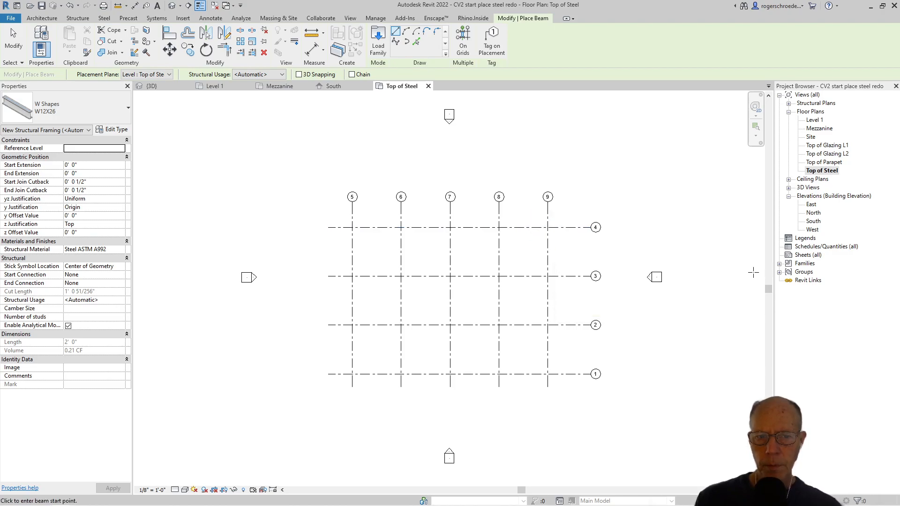
left_click(168, 87)
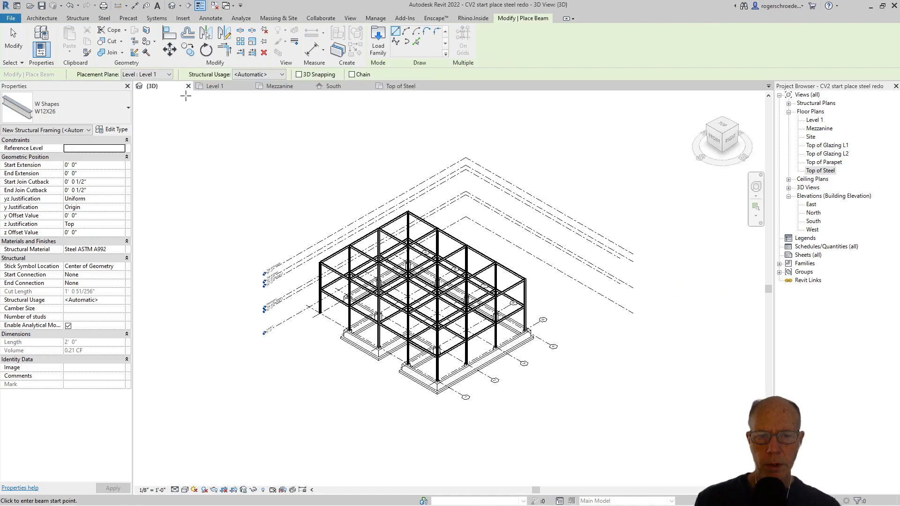
- Leave beam placement and inspect the Top of Steel and Mezzanine beams against their levels in the South elevation and the 3D view
left_click(333, 86)
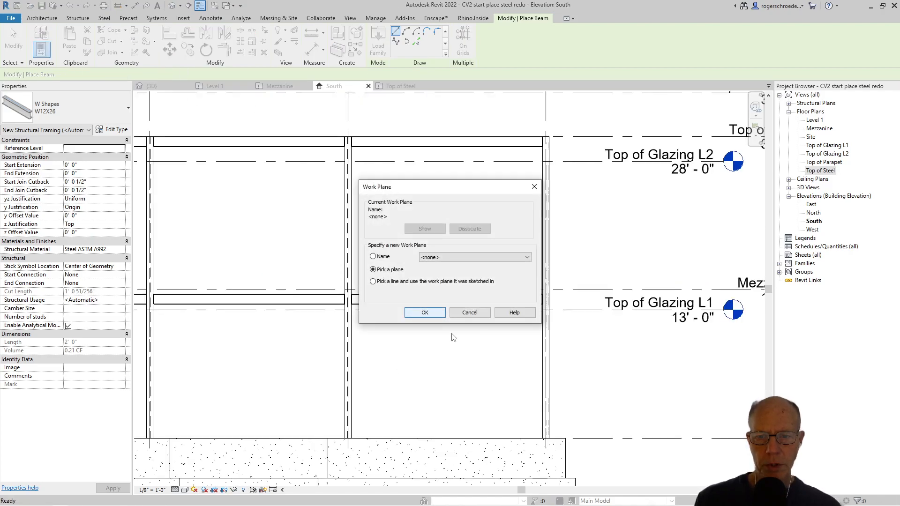
left_click(469, 313)
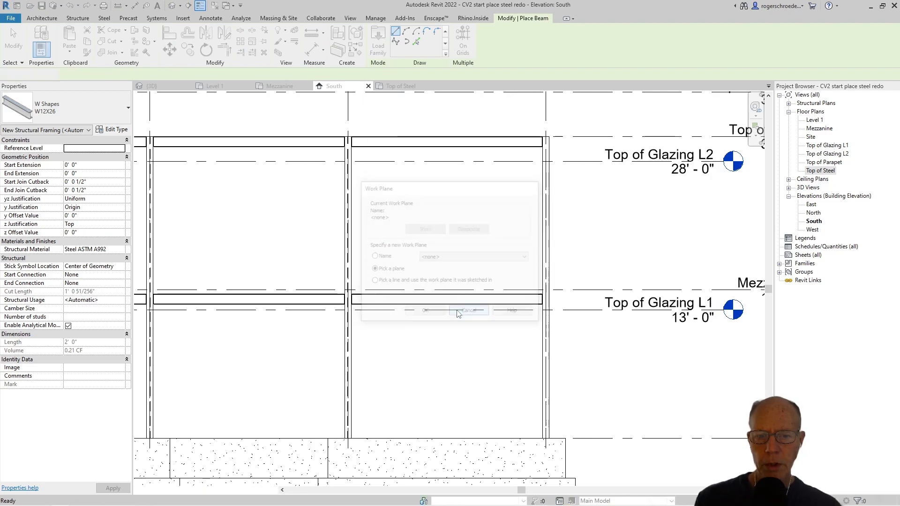
scroll(532, 142, "up", 5)
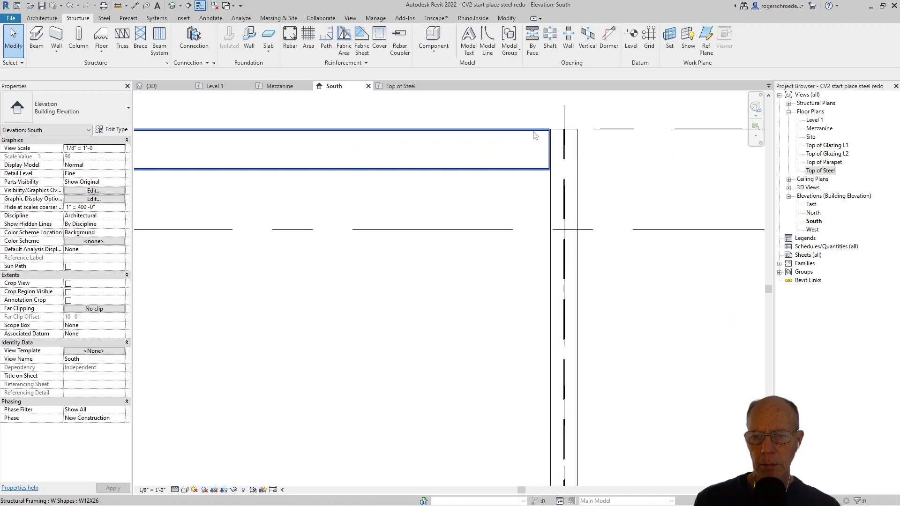
middle_click_drag(409, 407, 366, 39)
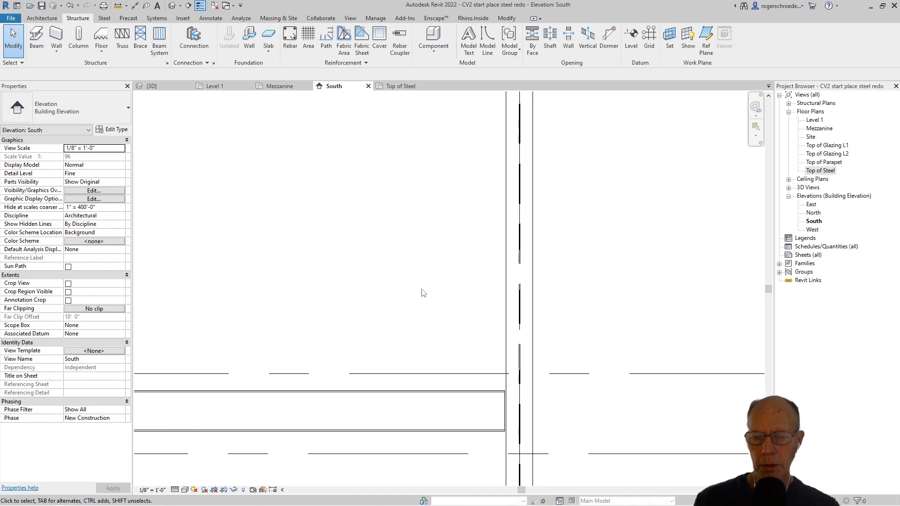
left_click(154, 84)
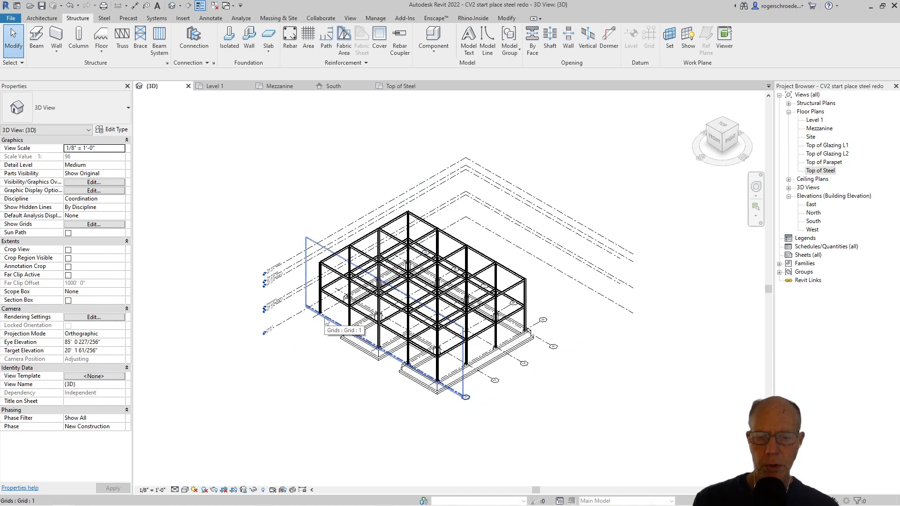
scroll(314, 321, "up", 5)
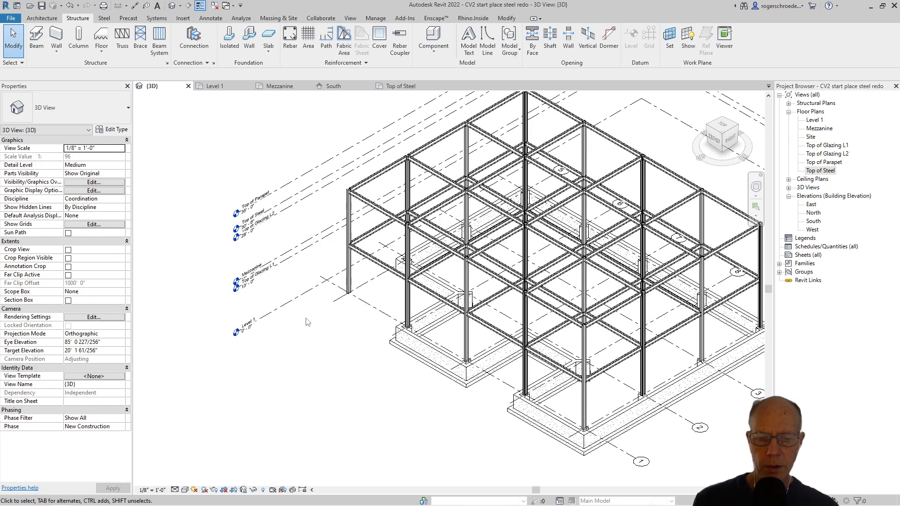